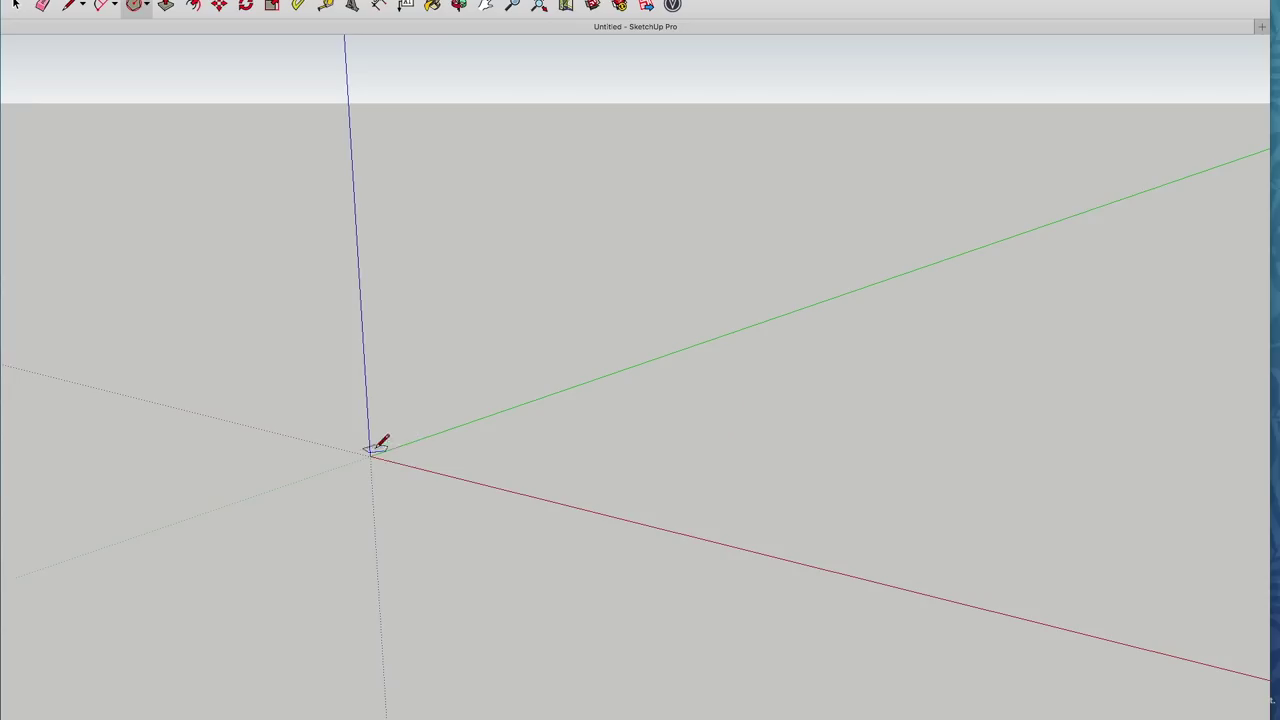
Step: Draw a pentagon centred on the origin with a corner on the red axis, and divide it with lines from its centre to its corners
click(371, 449)
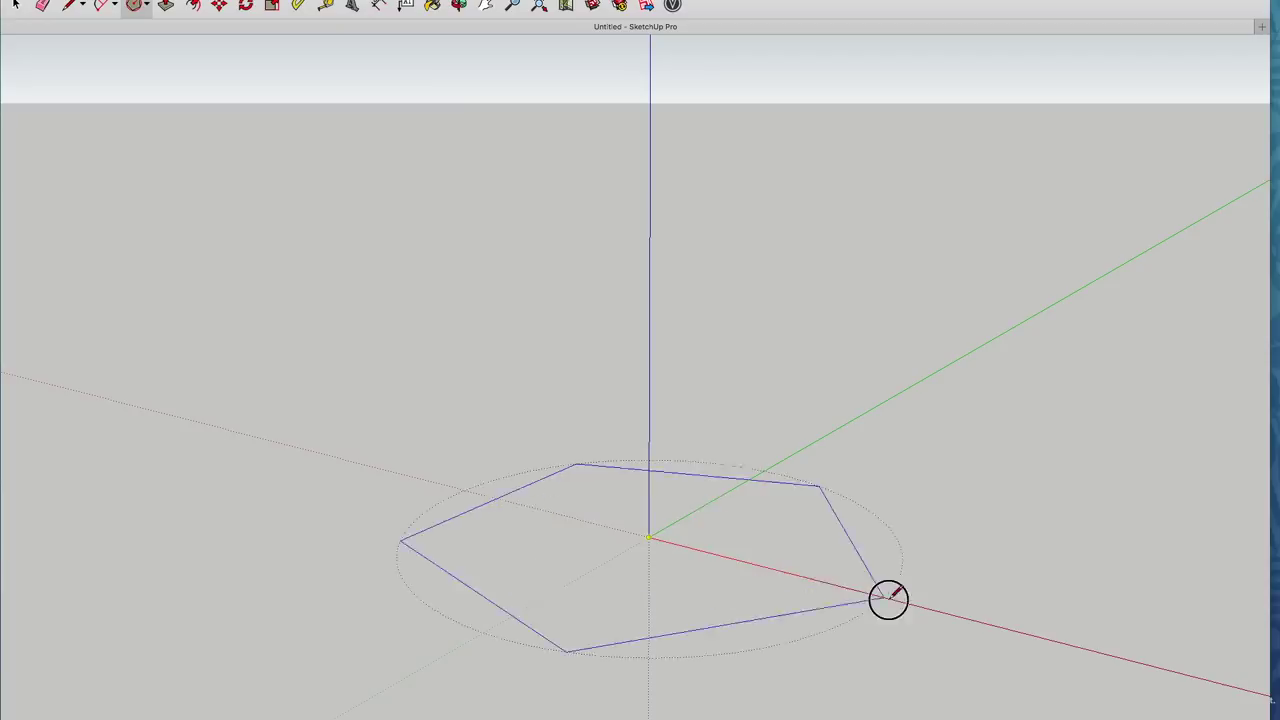
click(888, 599)
click(70, 5)
click(648, 538)
click(557, 664)
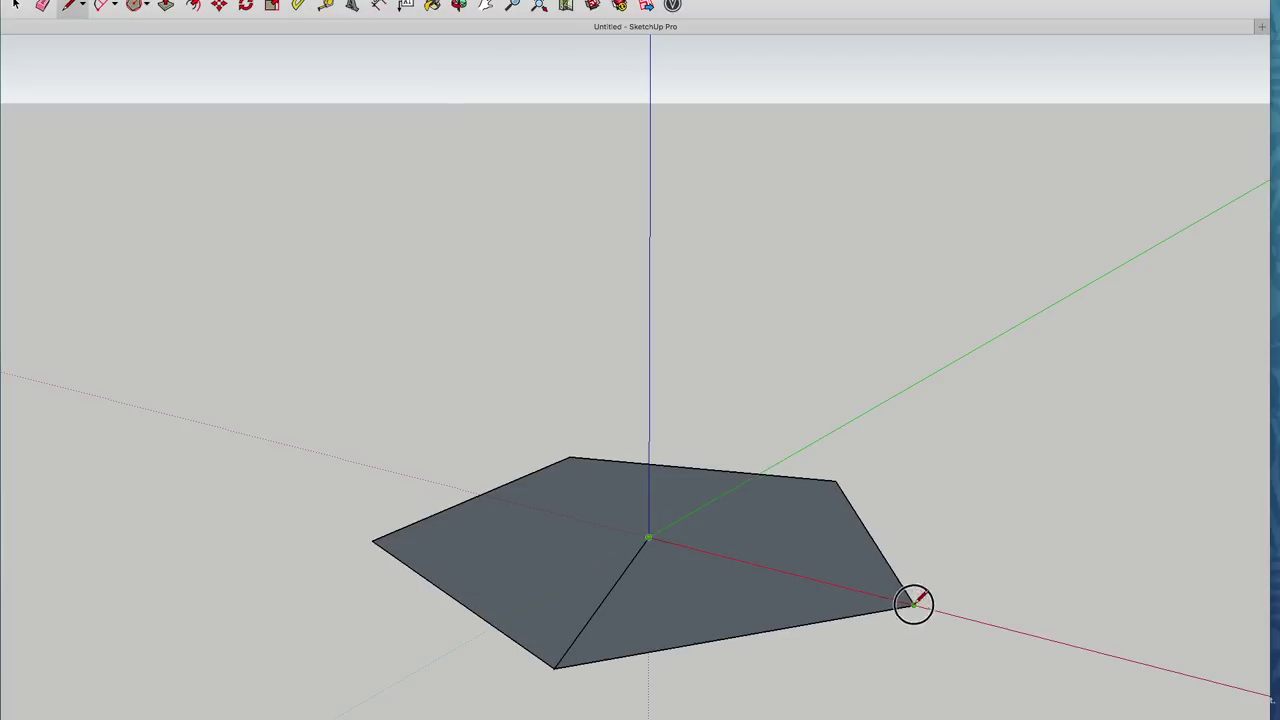
click(648, 538)
click(836, 481)
click(648, 538)
click(570, 457)
click(648, 538)
click(373, 541)
Step: Paint the pentagon's triangular faces plain white
scroll(373, 475, down, 3)
click(438, 5)
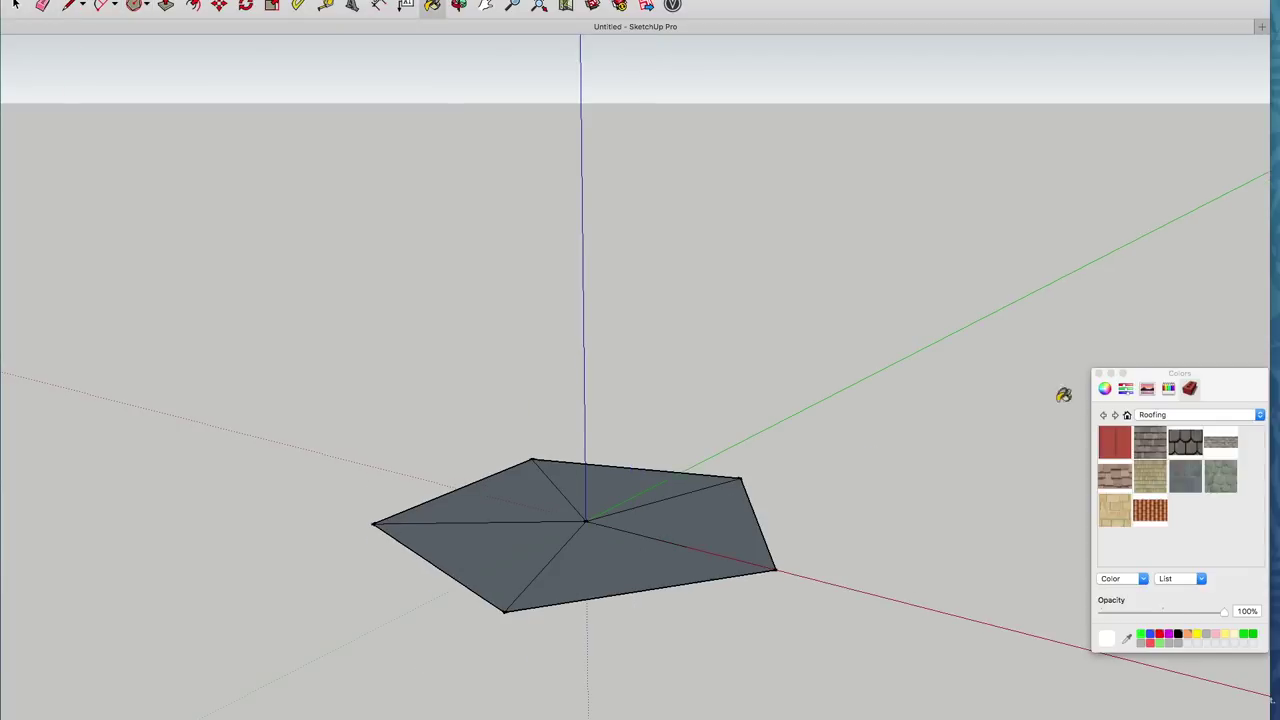
click(1105, 389)
click(606, 557)
click(486, 556)
click(700, 520)
click(1098, 373)
Step: Select the whole divided pentagon and make it a component named dsfsdfsd
click(16, 5)
drag(229, 384, 850, 660)
click(130, 0)
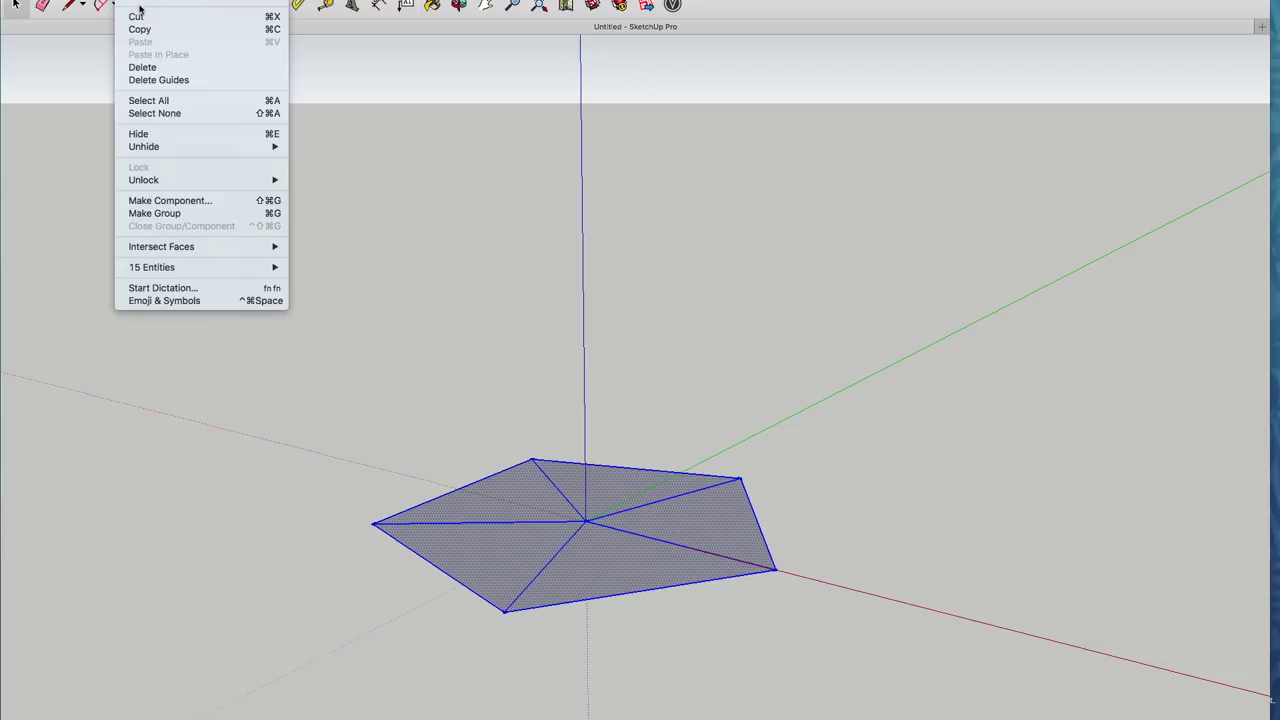
click(170, 200)
text(dsfsdfsd)
click(732, 281)
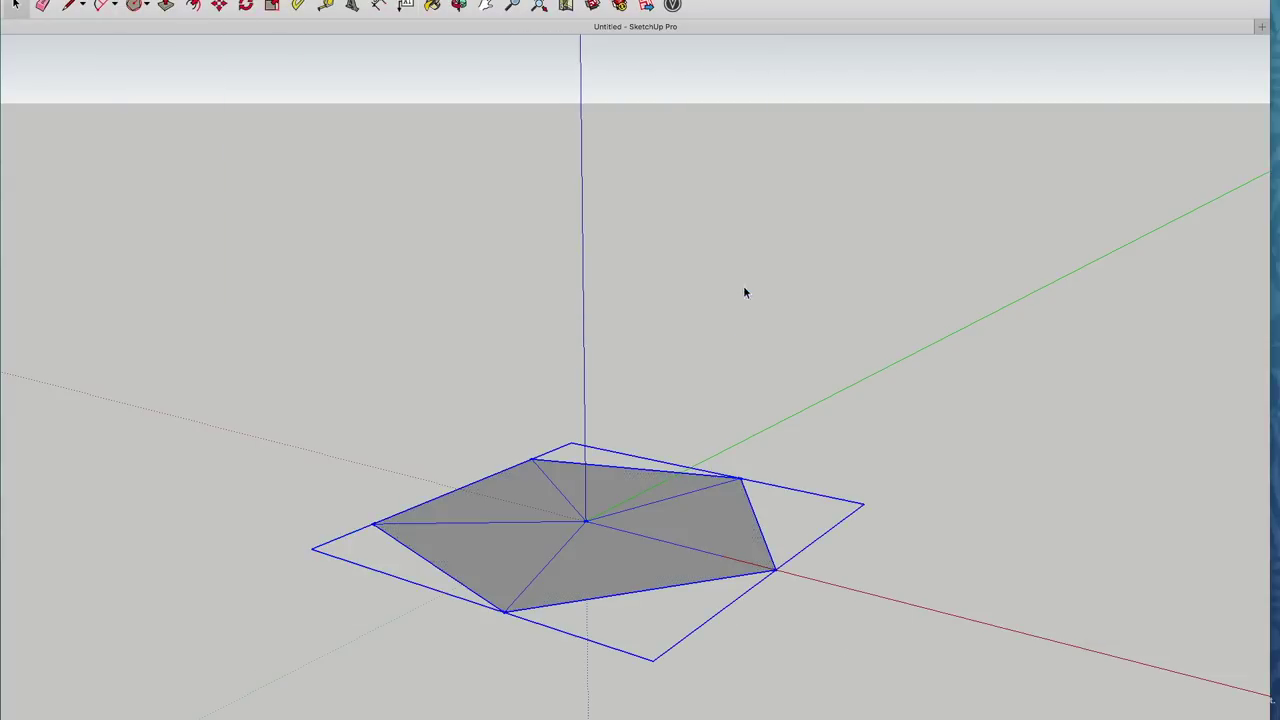
Step: Copy the pentagon component so that its corner lands on the original's far corner beside the red axis
key(m)
click(374, 525)
key(alt)
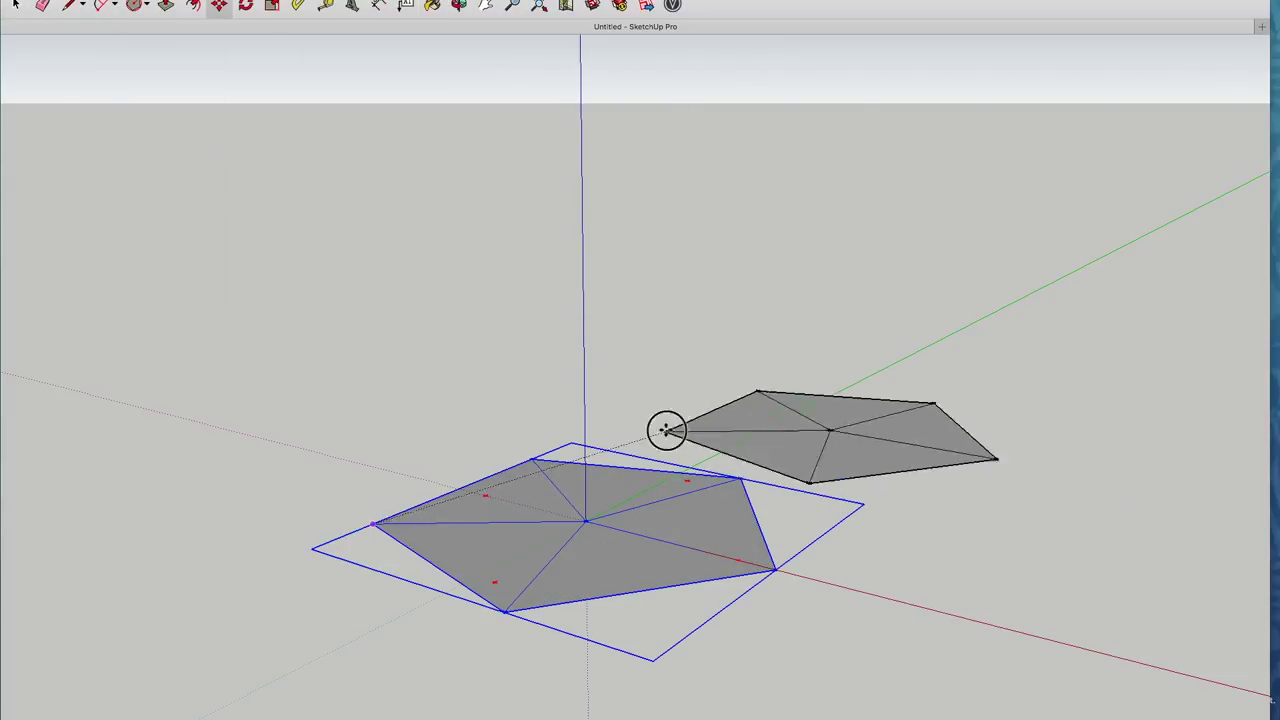
drag(666, 430, 741, 478)
Step: Rotate the copied pentagon about the shared corner until its edge lines up with the adjoining edge of the original
click(245, 5)
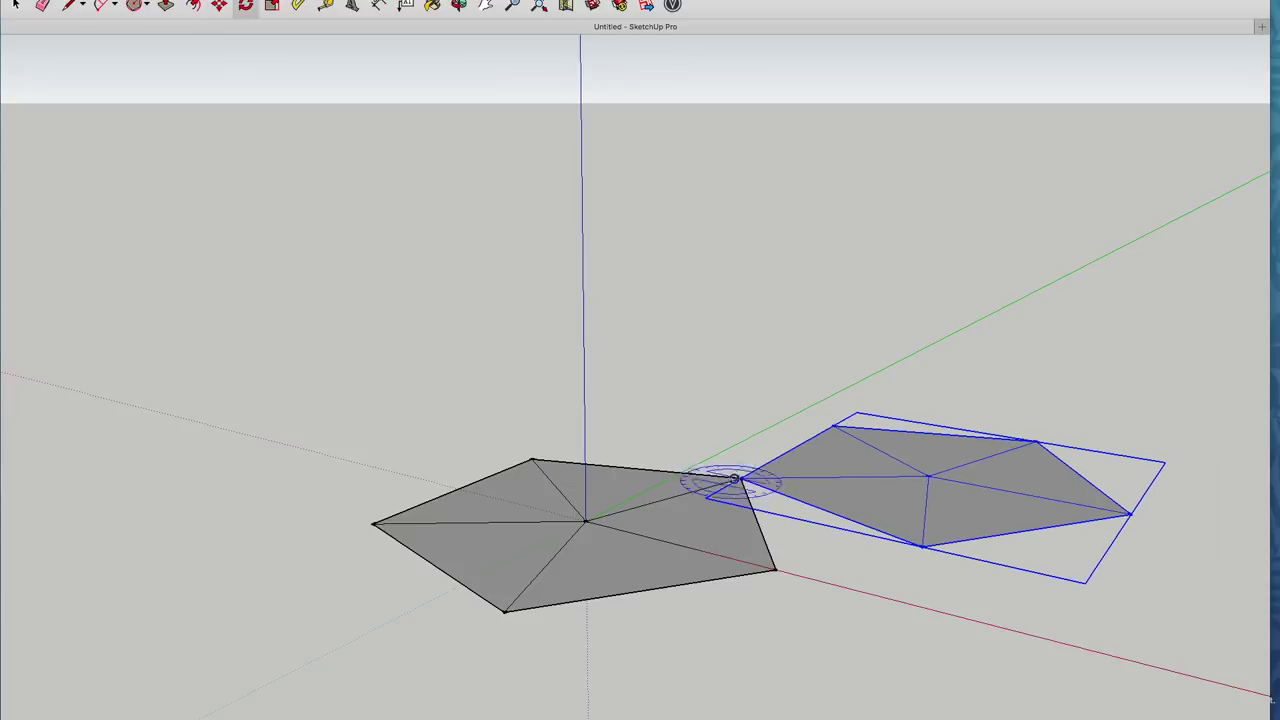
click(741, 478)
click(923, 547)
click(777, 570)
Step: Draw a vertical line along the blue axis from the centre of each of the two pentagons
click(69, 5)
scroll(297, 404, down, 5)
drag(420, 461, 402, 79)
drag(571, 458, 566, 168)
Step: Rotate the second pentagon upward about the shared edge until its outer corner meets the vertical line from its centre
click(15, 5)
click(569, 505)
click(567, 478)
click(245, 5)
drag(490, 477, 500, 443)
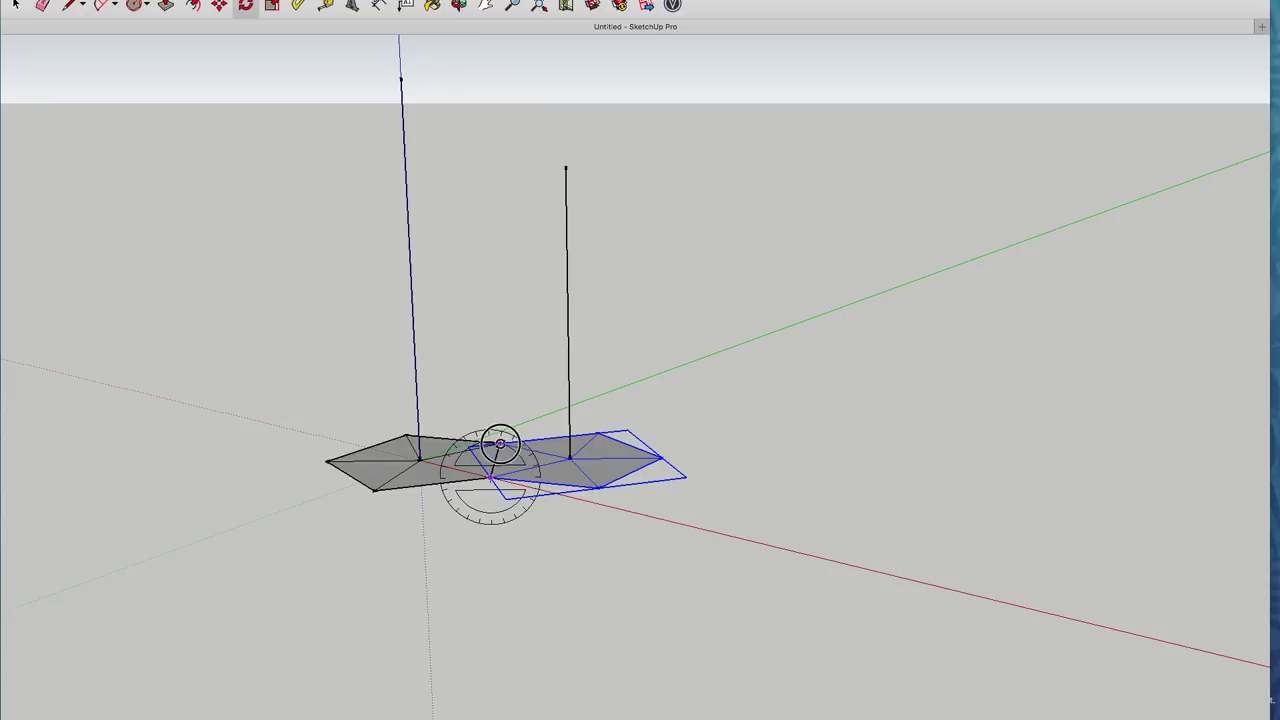
click(662, 458)
scroll(570, 304, up, 5)
click(487, 399)
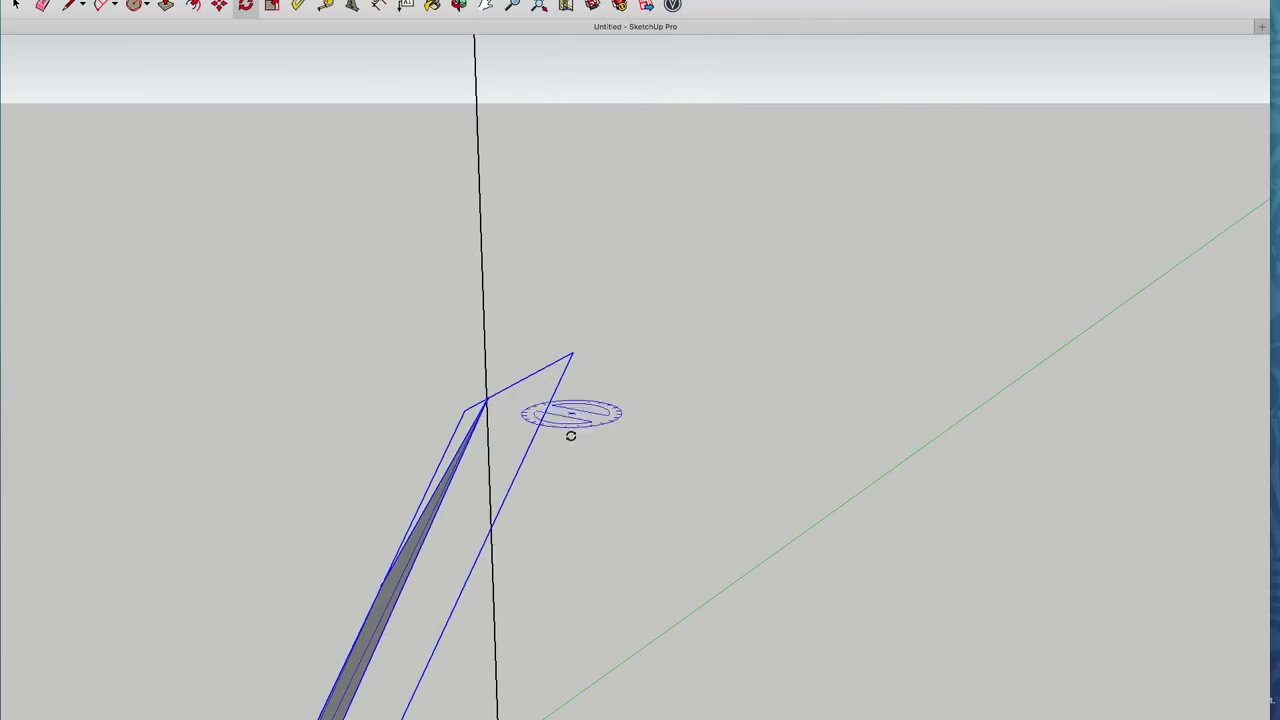
scroll(612, 275, down, 5)
Step: Delete the vertical line drawn from the second pentagon's original centre
click(15, 5)
click(591, 212)
key(Delete)
Step: Rotate-copy the tilted pentagon about the base pentagon's centre to the neighbouring edge and multiply it 4x to surround the base
click(459, 5)
drag(490, 130, 585, 234)
scroll(585, 234, down, 2)
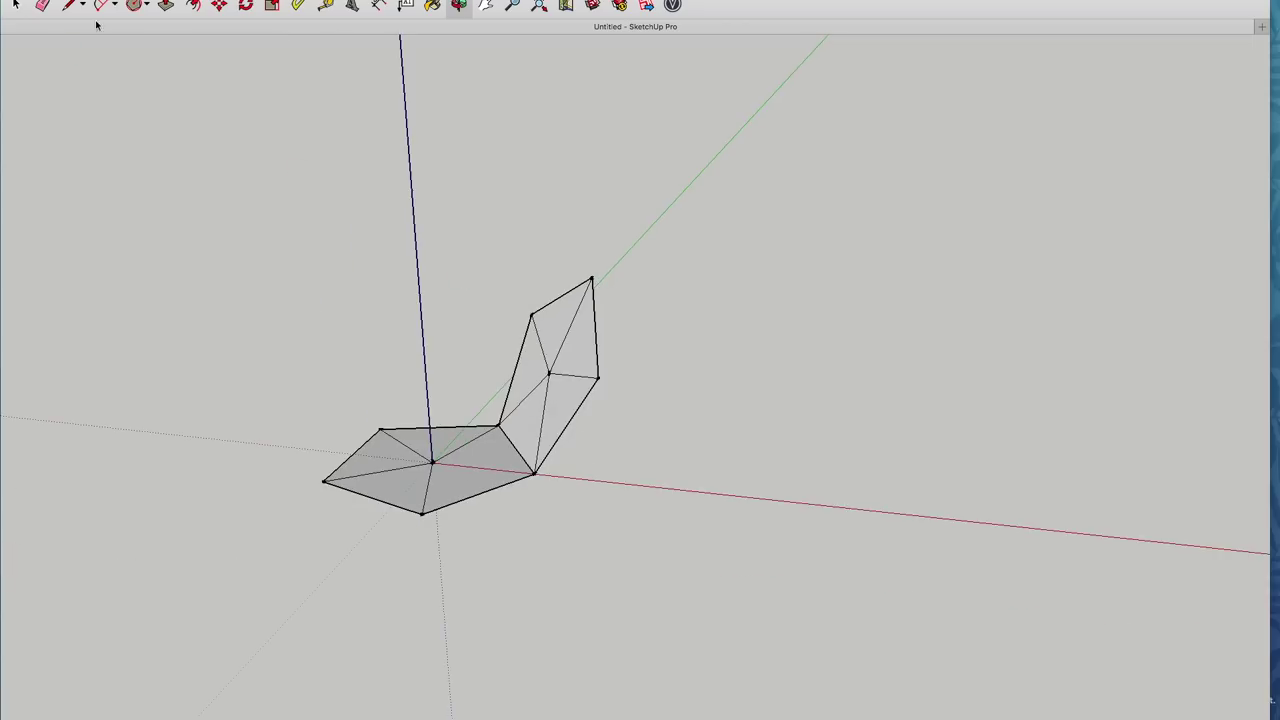
click(15, 5)
click(545, 355)
click(245, 5)
click(432, 463)
click(534, 474)
key(alt)
click(498, 426)
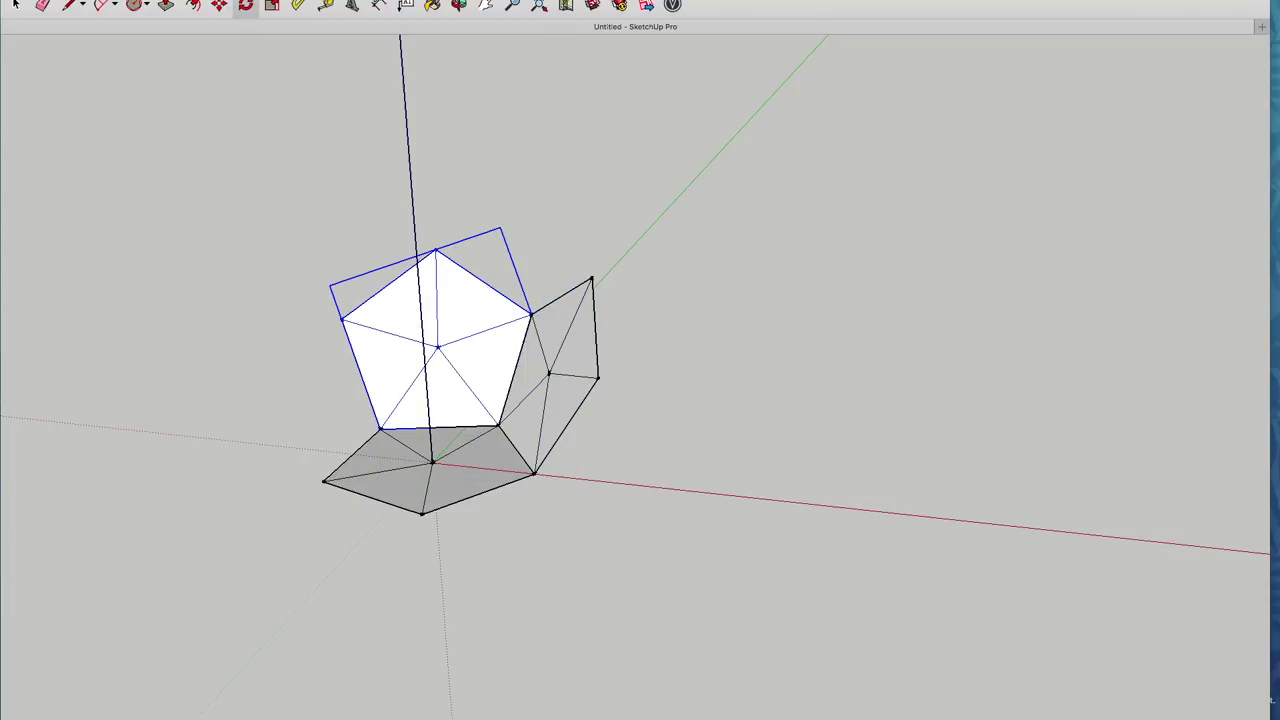
text(4x)
key(Return)
Step: Select the whole bowl of pentagons and rotate a copy upside down about a point on the vertical centre line
click(459, 5)
drag(420, 385, 271, 227)
click(15, 5)
drag(200, 185, 741, 536)
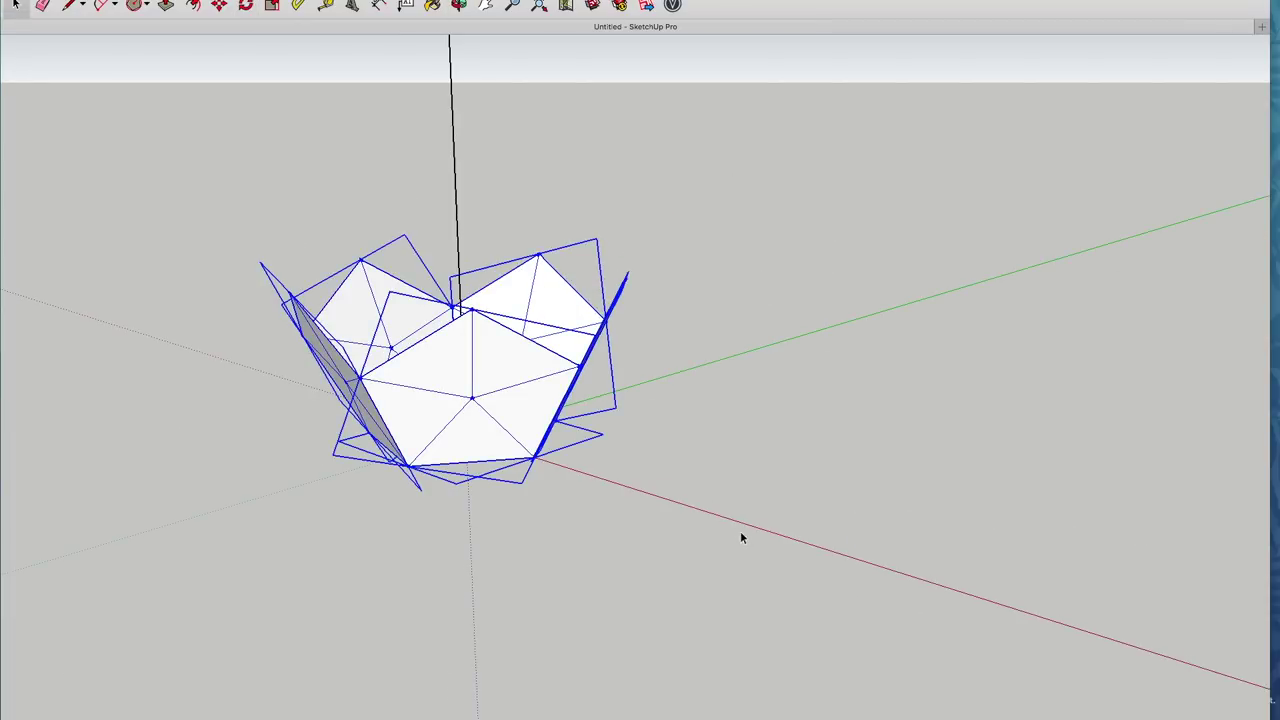
click(245, 6)
click(454, 177)
click(691, 506)
key(alt)
click(454, 72)
scroll(451, 267, down, 5)
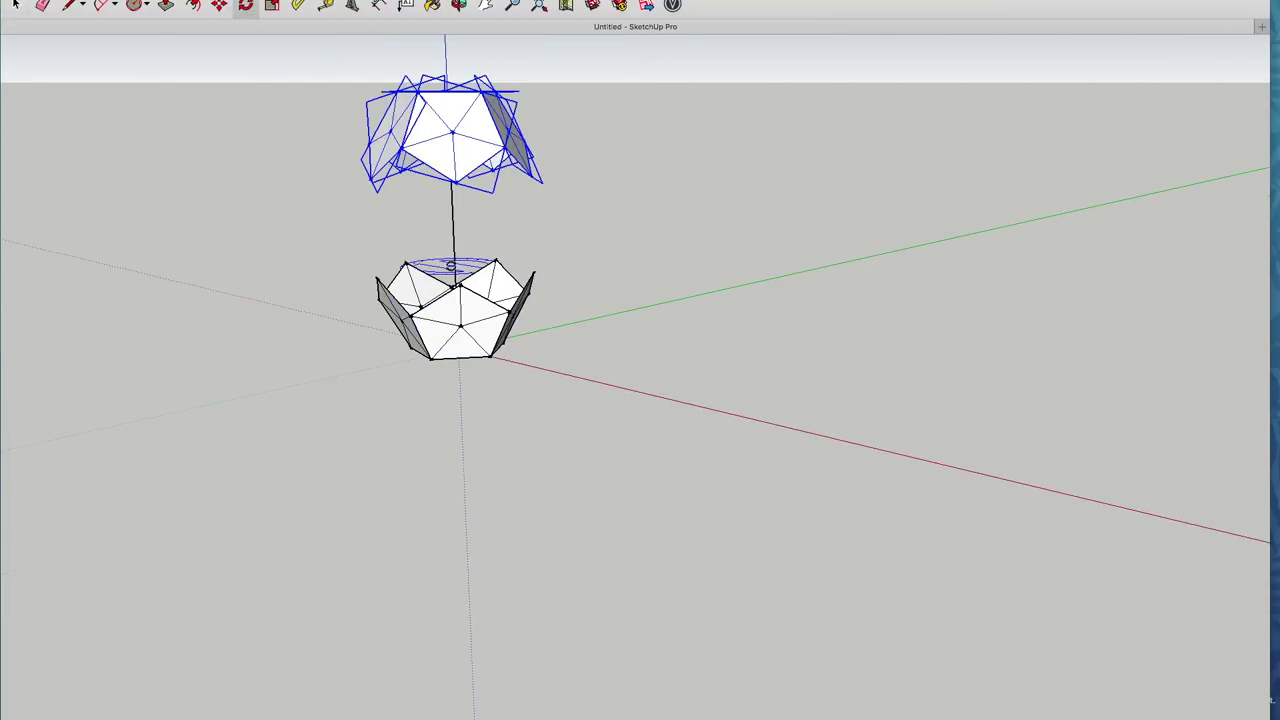
Step: Move the inverted bowl down so that its lowest front corner meets the lower bowl's upper front corner
click(221, 5)
click(456, 183)
click(460, 285)
Step: Rotate the upper half about its top pentagon's centre so that its corners interlock with the lower half's
click(245, 5)
click(459, 5)
drag(362, 108, 396, 238)
scroll(396, 238, up, 8)
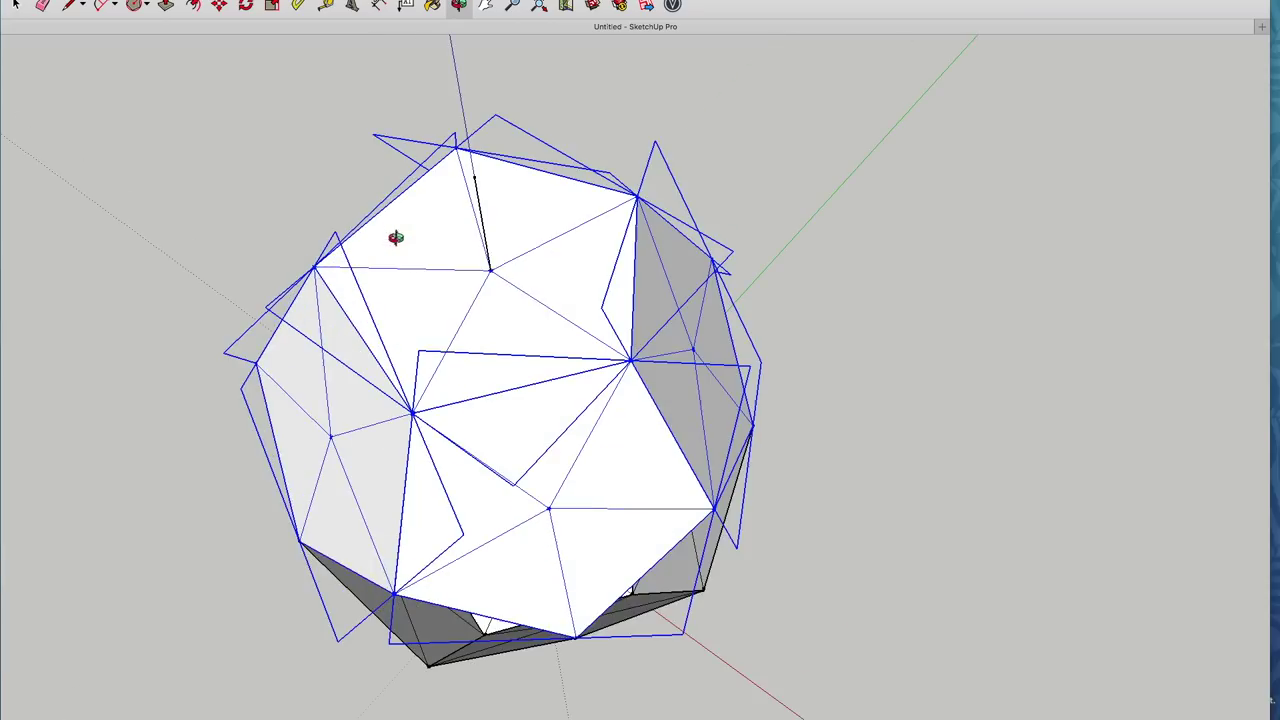
click(245, 5)
click(490, 270)
click(522, 387)
click(413, 412)
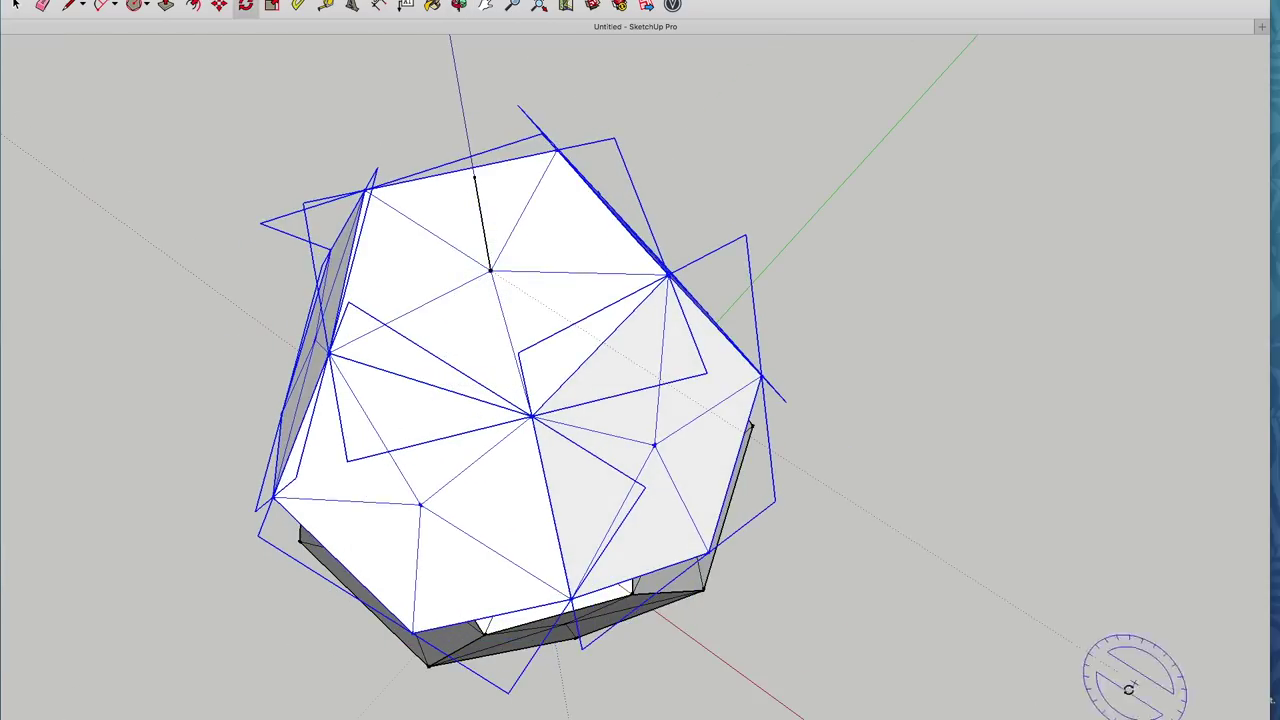
Step: Move the upper half by a rim corner onto the matching corner of the lower half to close the dodecahedron
click(459, 5)
drag(524, 350, 540, 130)
click(219, 5)
click(417, 419)
click(409, 543)
click(15, 5)
click(150, 130)
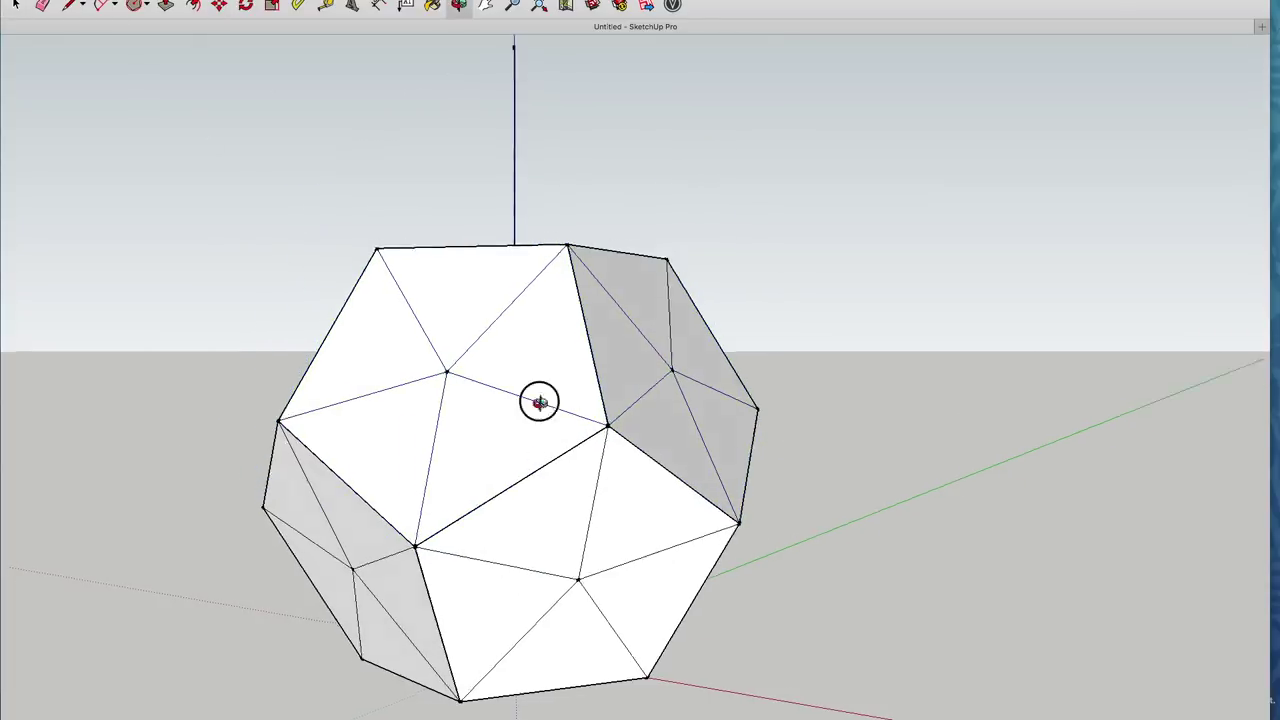
scroll(540, 402, down, 3)
middle_drag(608, 409, 809, 451)
scroll(643, 477, up, 10)
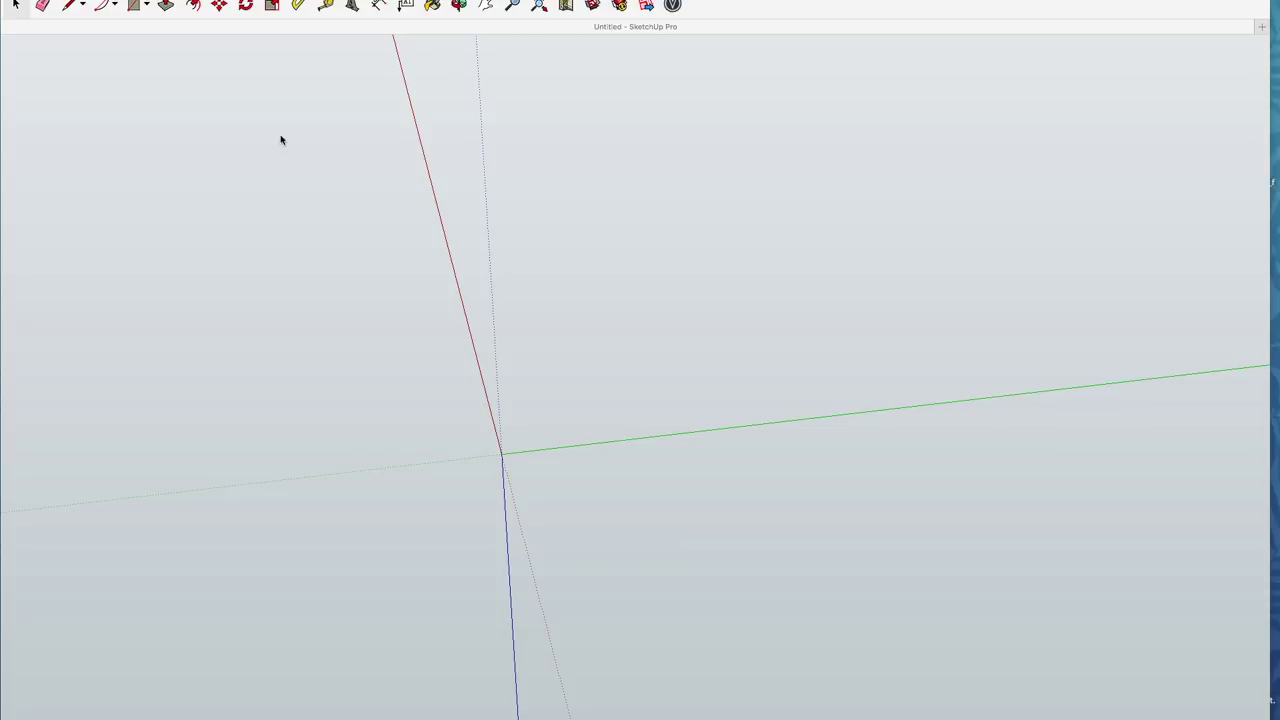
click(133, 5)
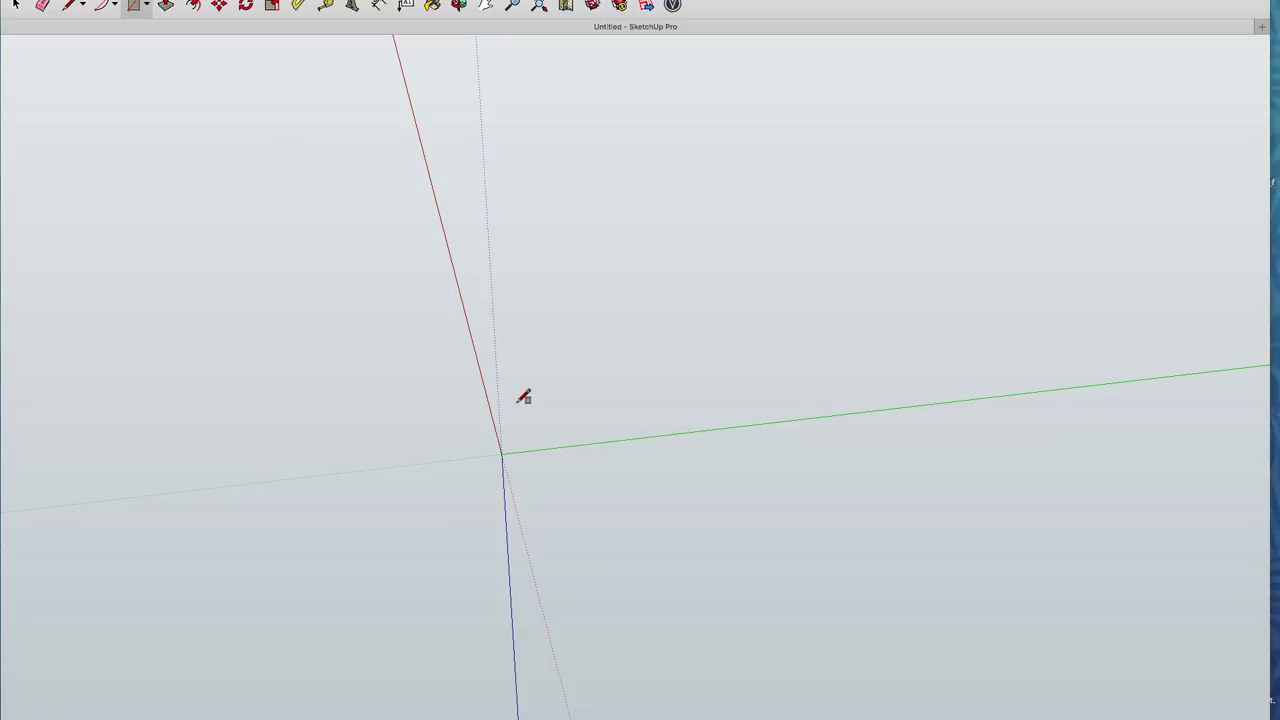
drag(501, 452, 722, 548)
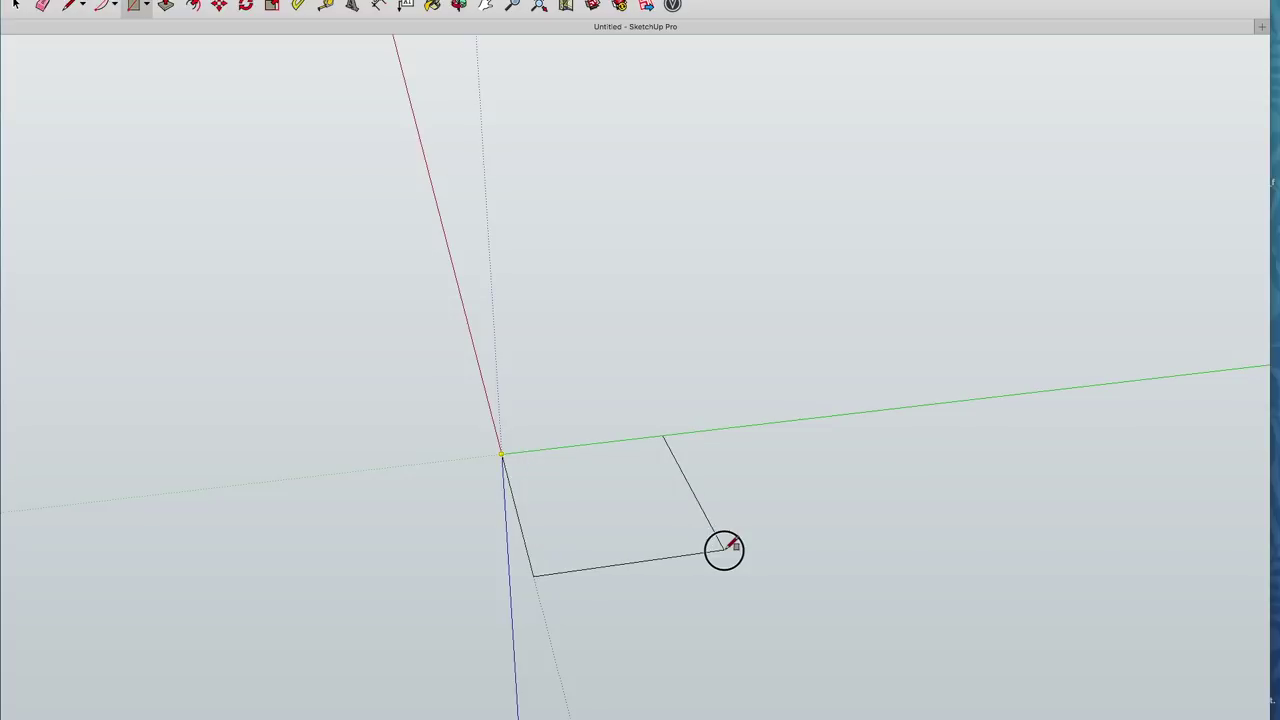
drag(722, 548, 788, 540)
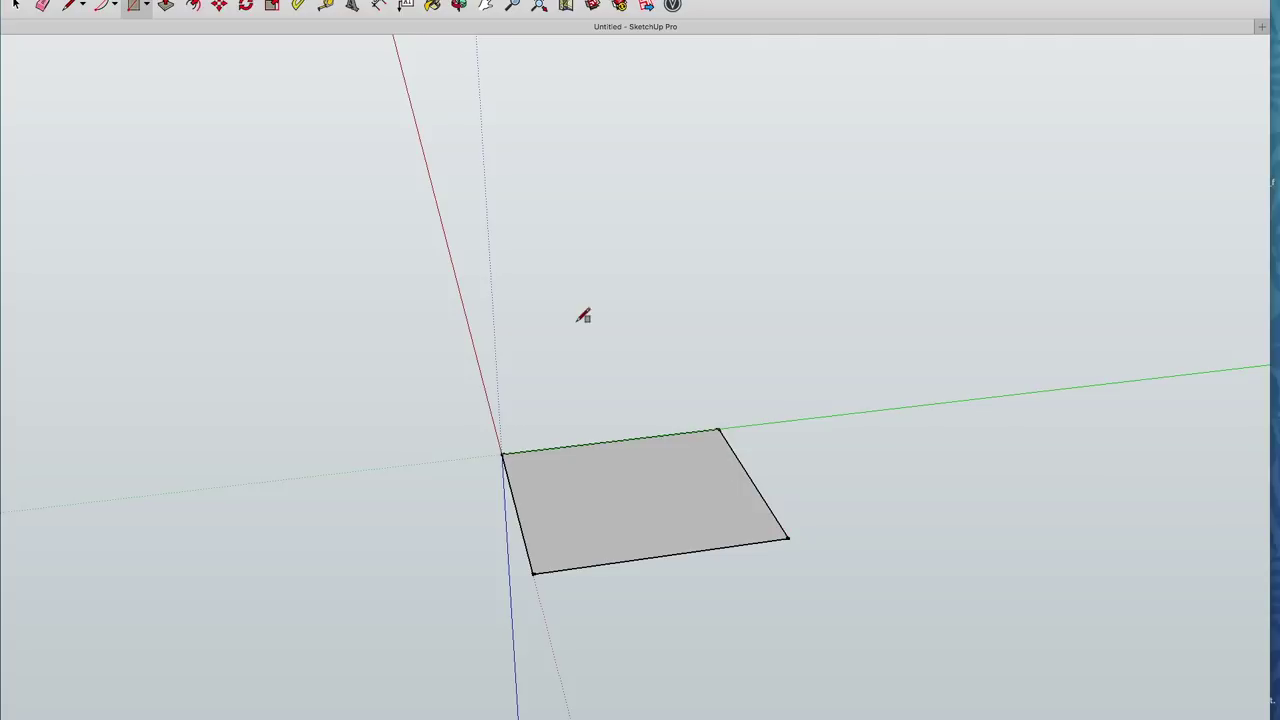
click(459, 6)
drag(399, 366, 600, 129)
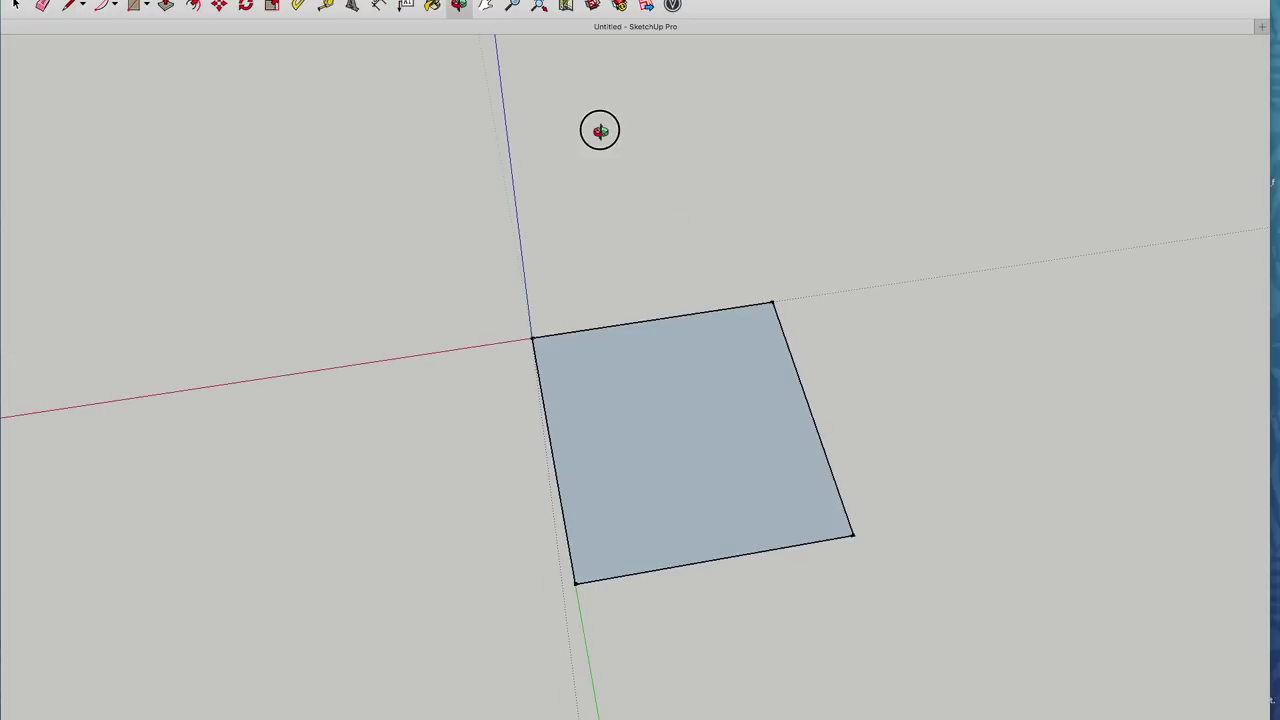
drag(511, 374, 888, 393)
drag(614, 456, 781, 457)
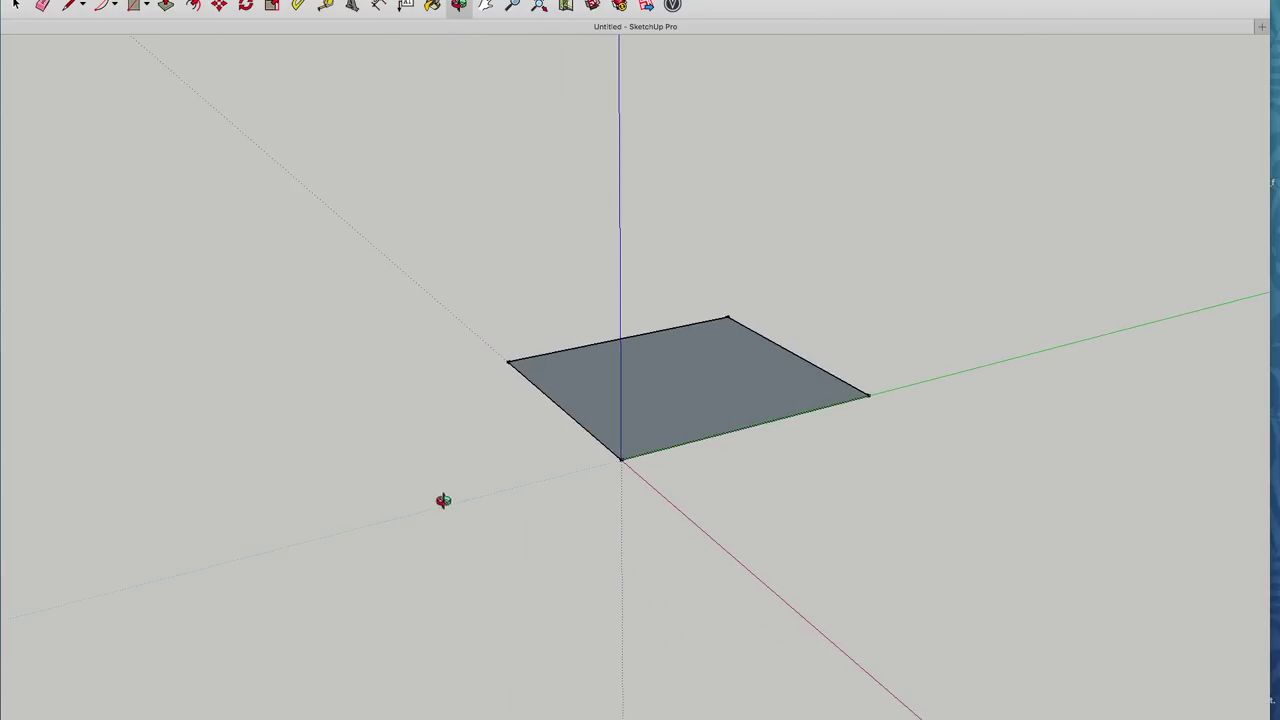
scroll(443, 501, down, 3)
scroll(917, 431, up, 3)
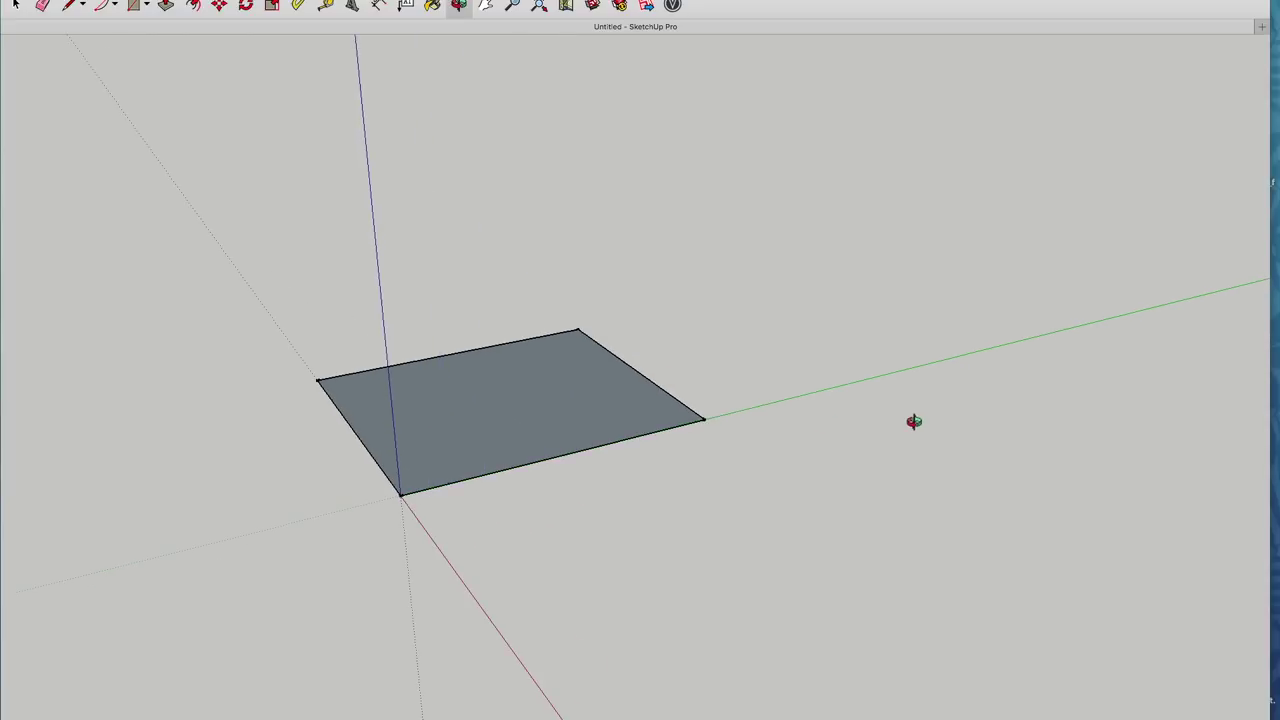
key(super+z)
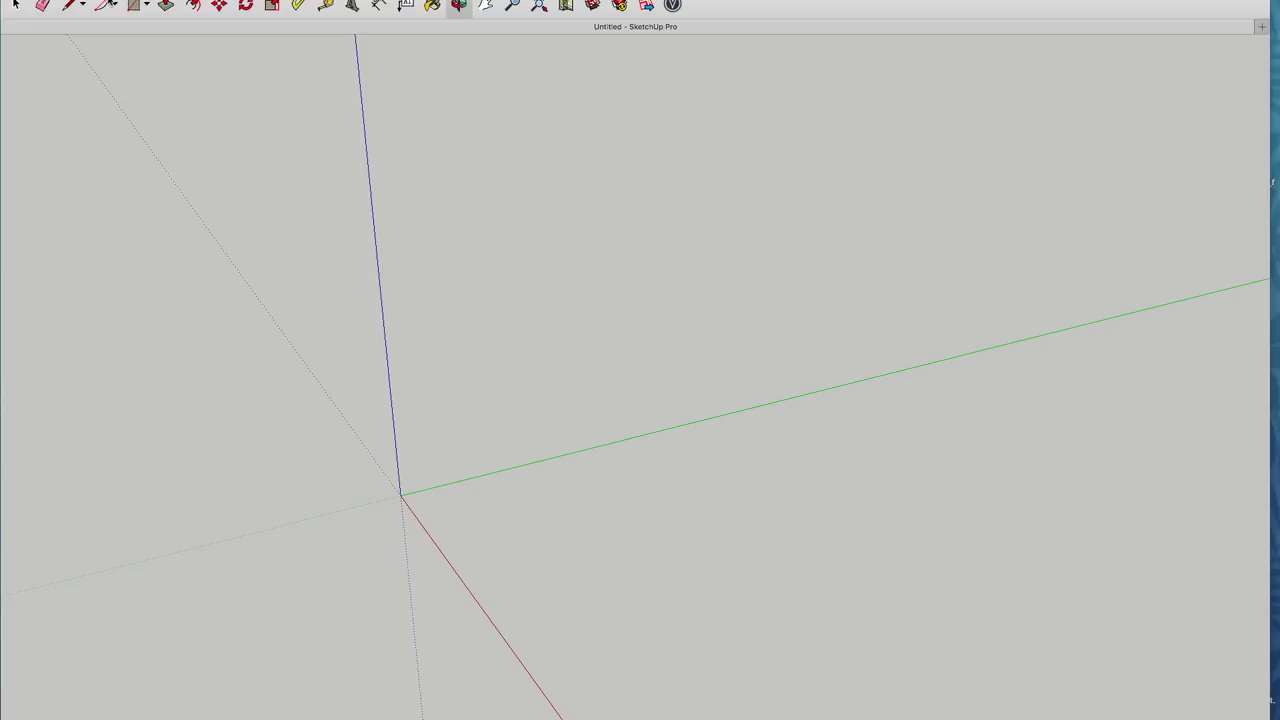
Step: Draw a Golden Section rectangle on the ground plane from the origin, between the red and green axes
click(133, 5)
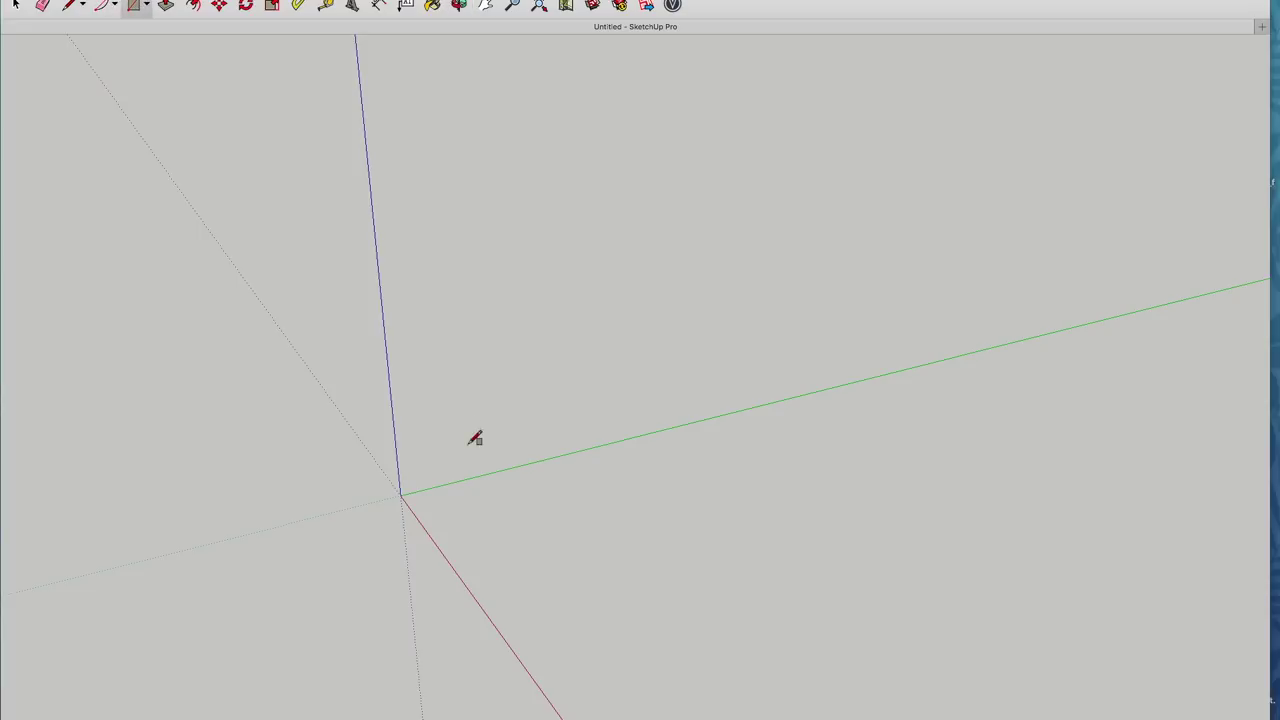
click(400, 494)
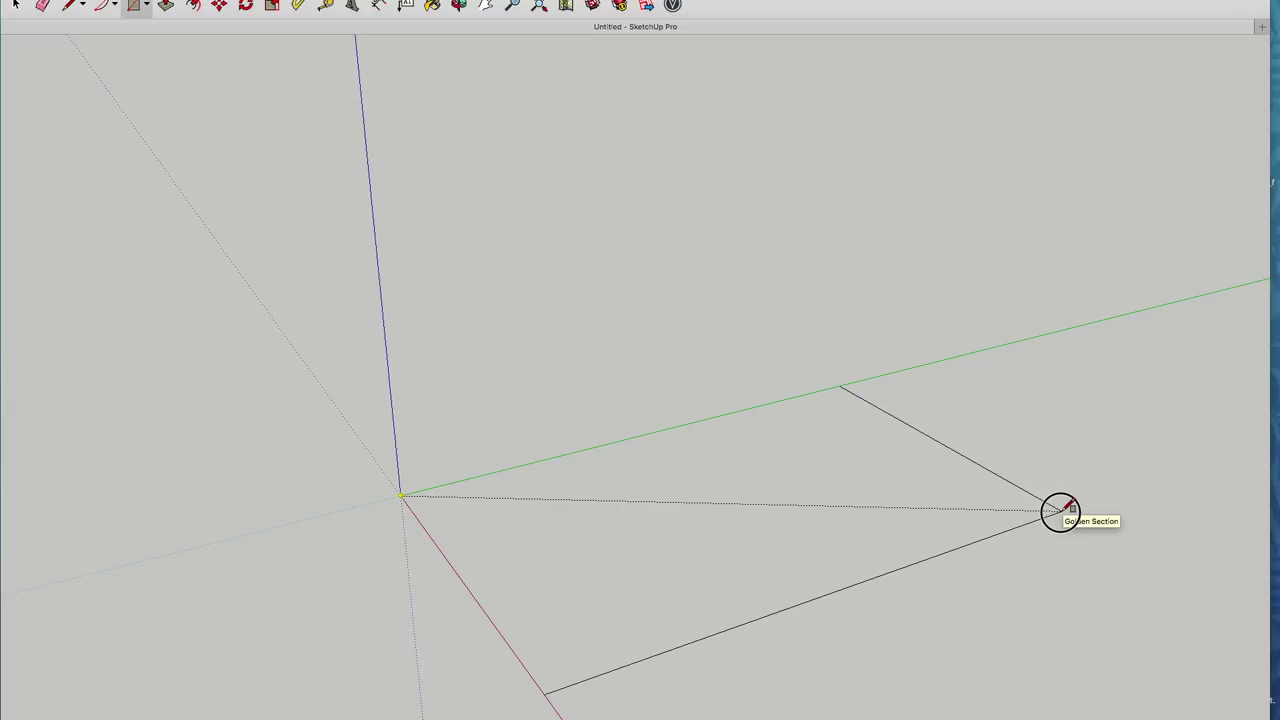
click(1062, 511)
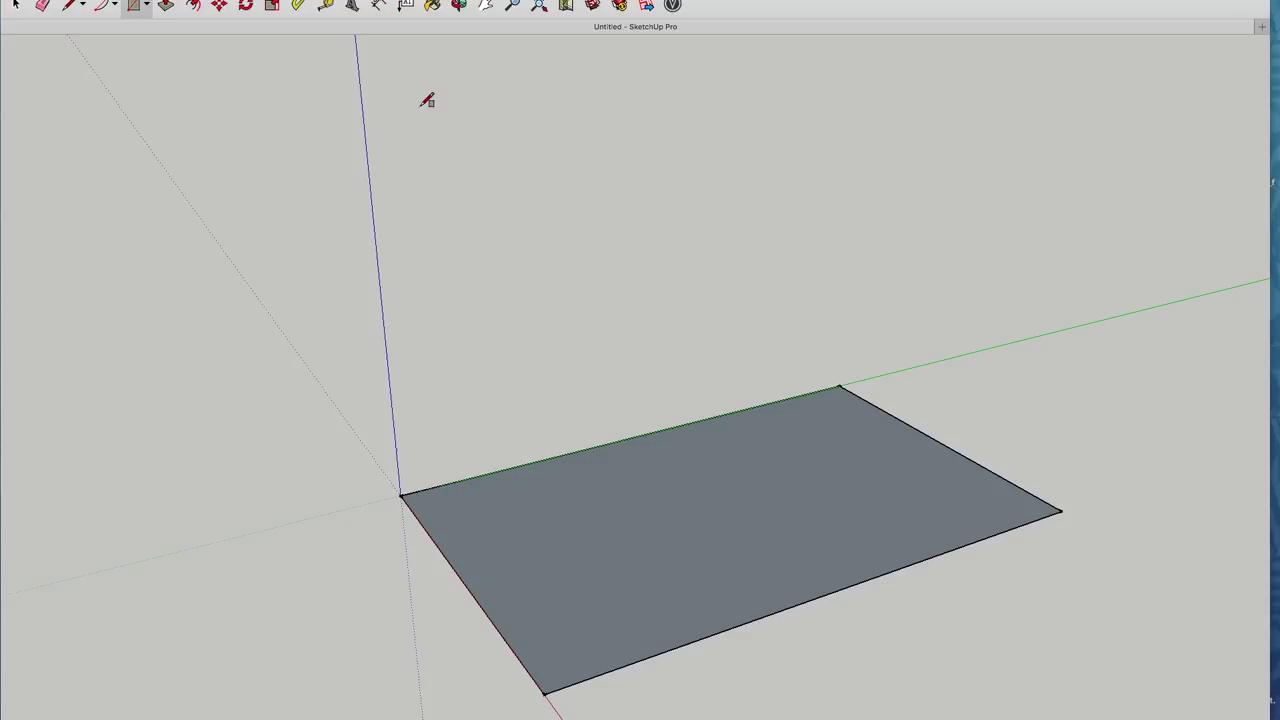
scroll(595, 328, down, 3)
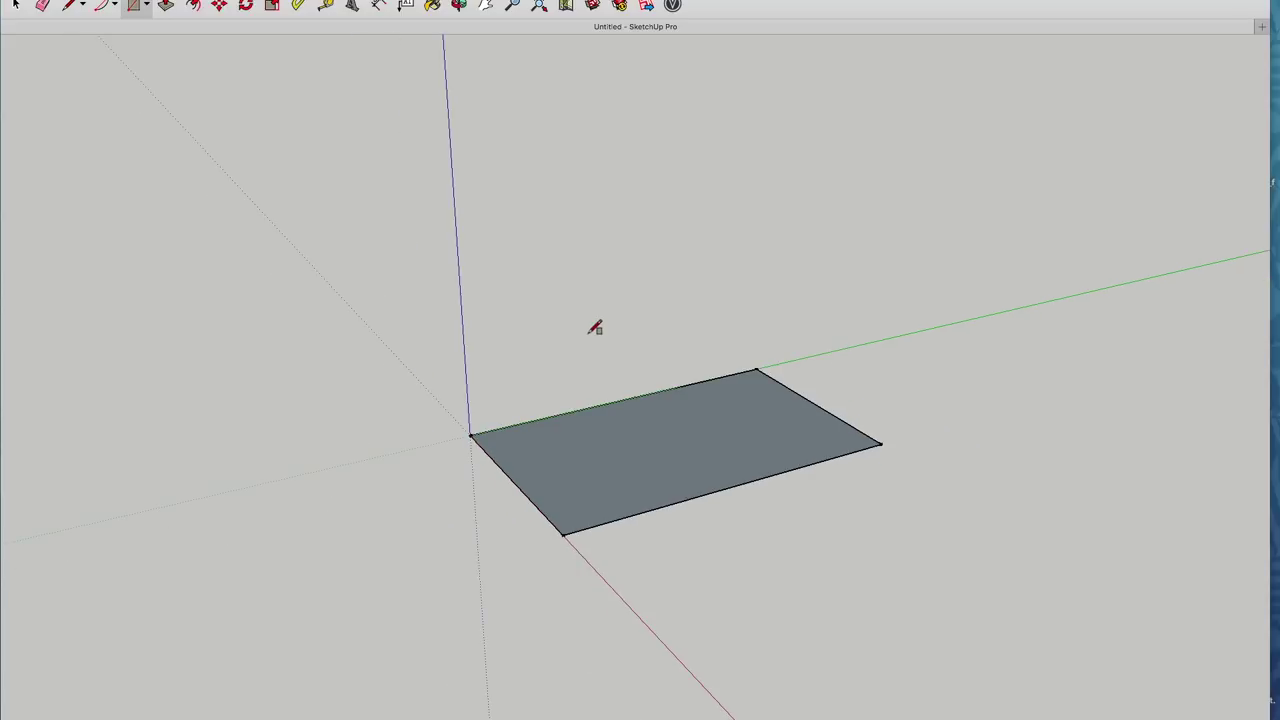
Step: Select the entire golden rectangle and make it a group
click(17, 5)
mouse_move(366, 236)
mouse_down()
mouse_move(743, 680)
mouse_move(1020, 637)
mouse_up()
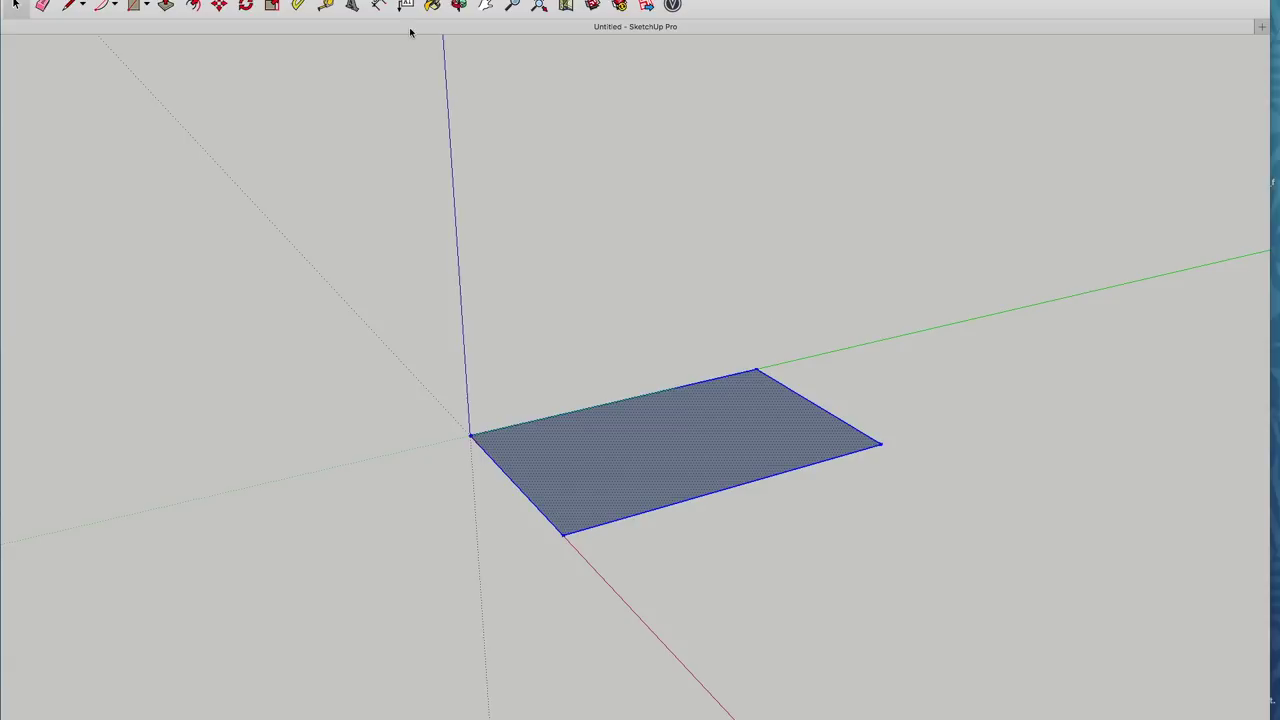
click(127, 1)
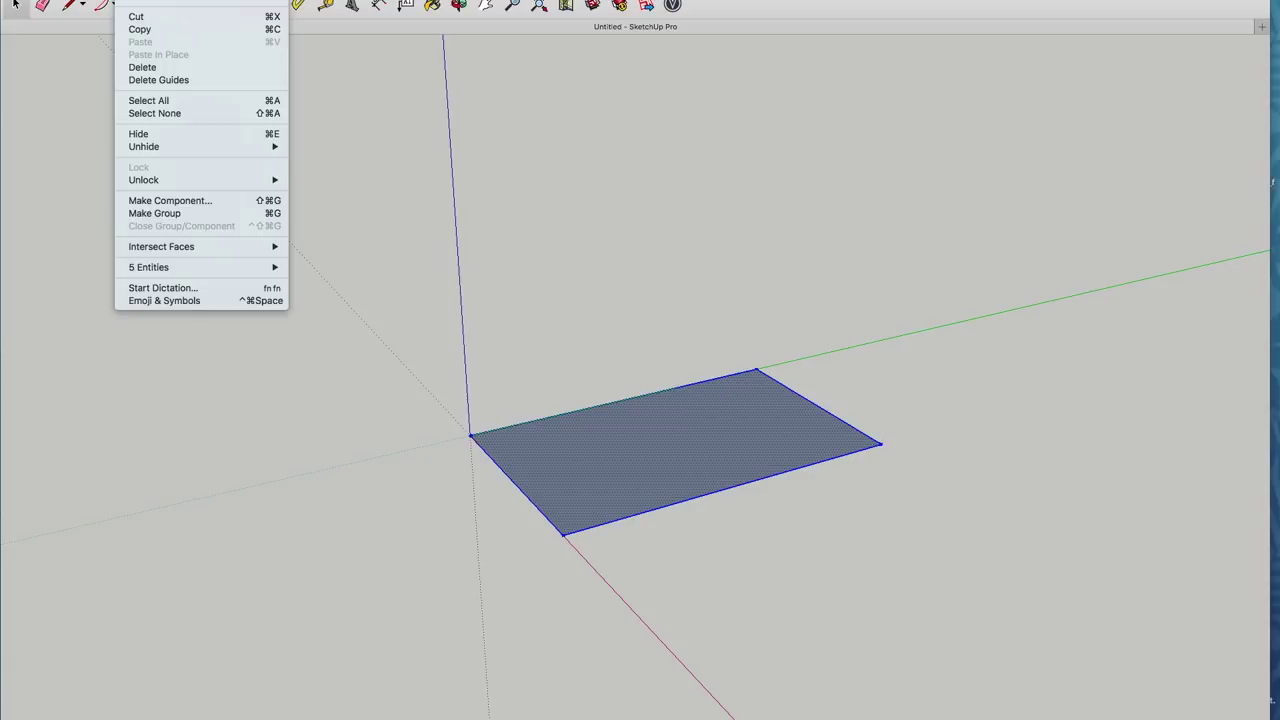
click(160, 213)
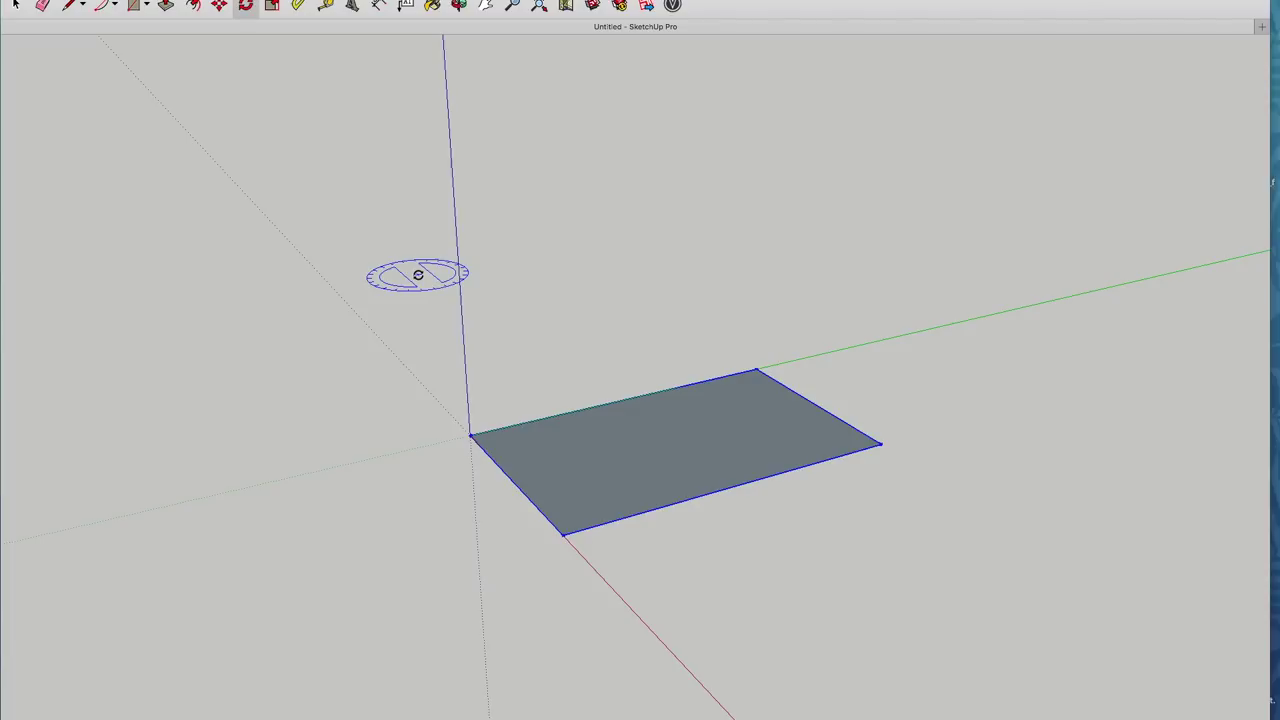
Step: Rotate a copy of the golden rectangle about the midpoint of its front long edge until it stands upright on the blue axis
click(458, 5)
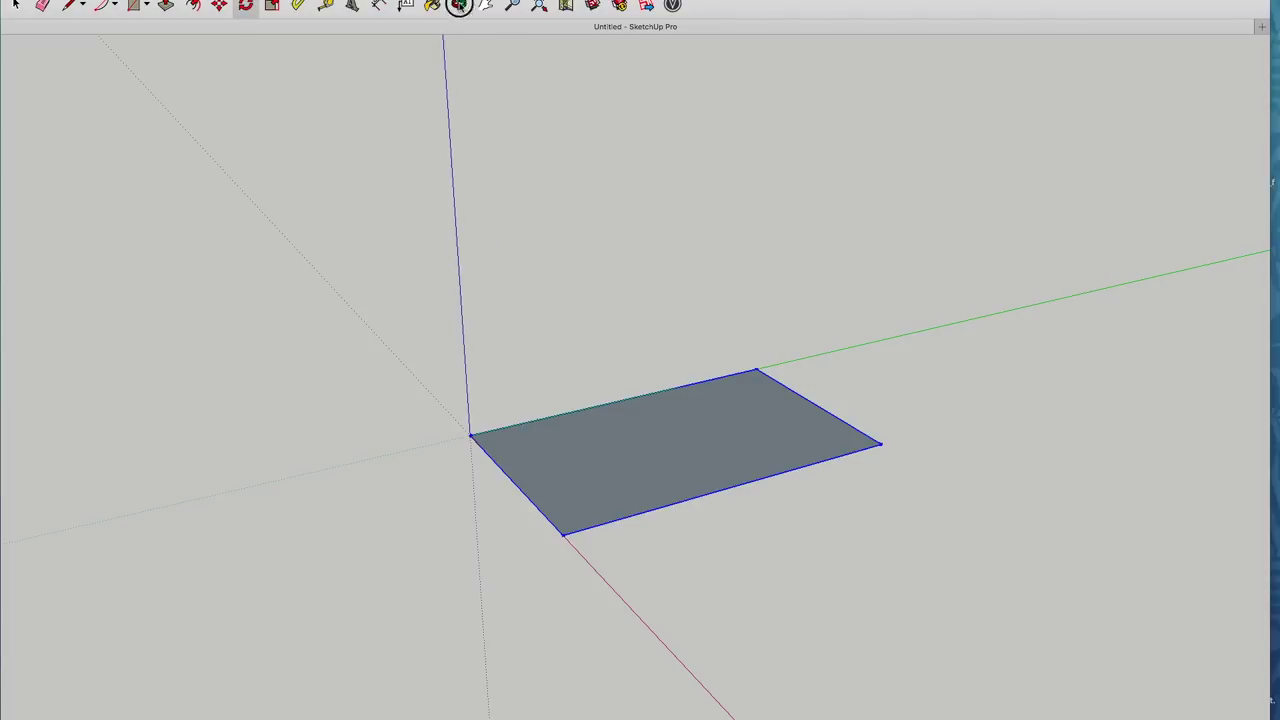
drag(500, 130, 649, 260)
key(q)
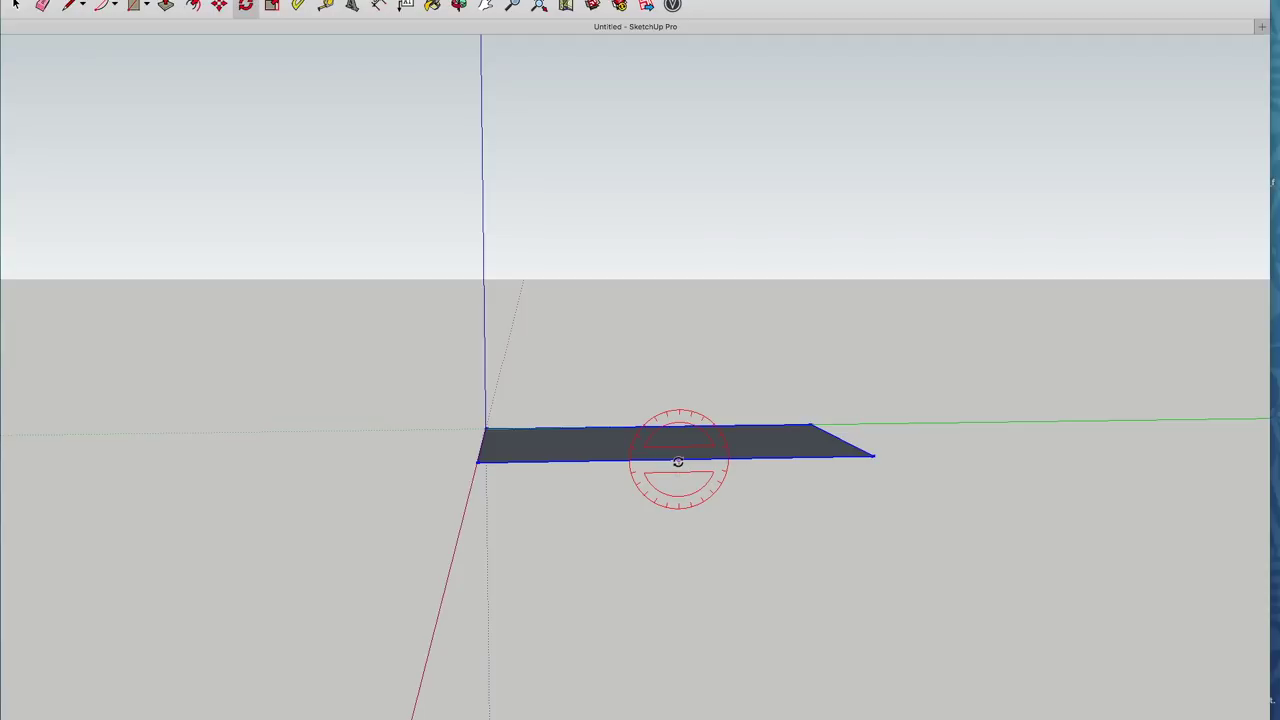
click(873, 457)
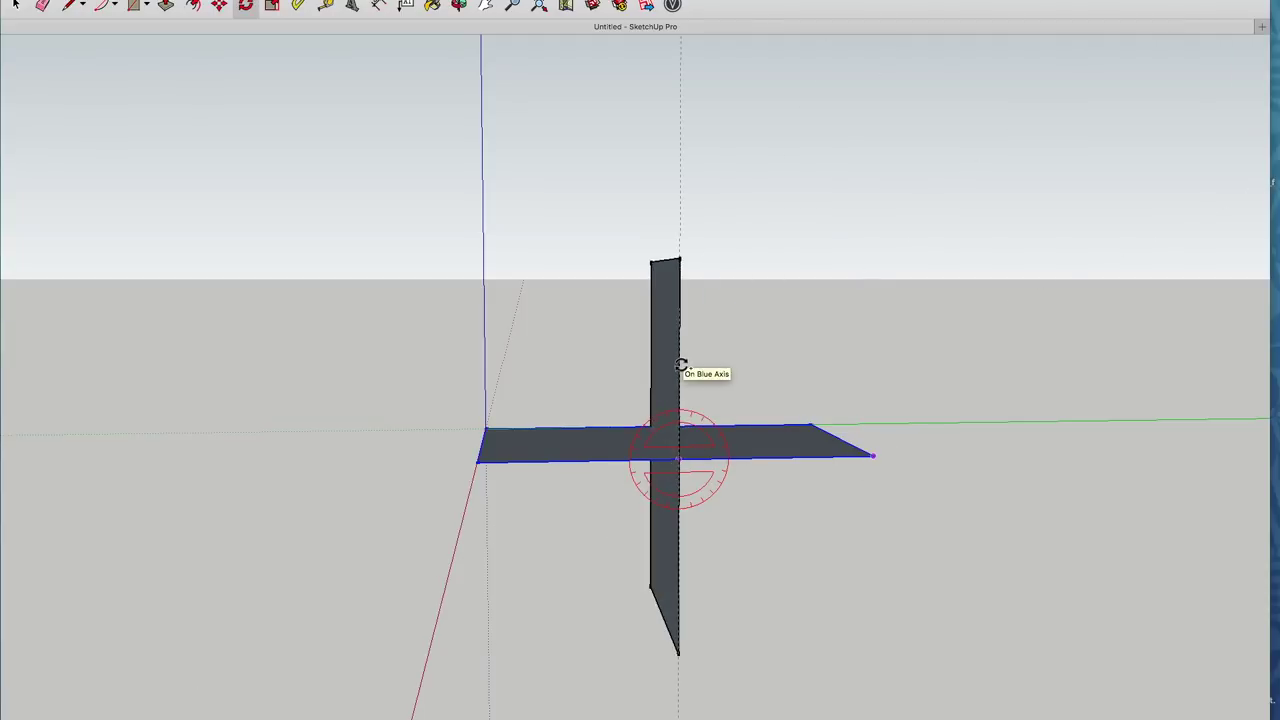
click(683, 366)
key(o)
drag(571, 194, 574, 643)
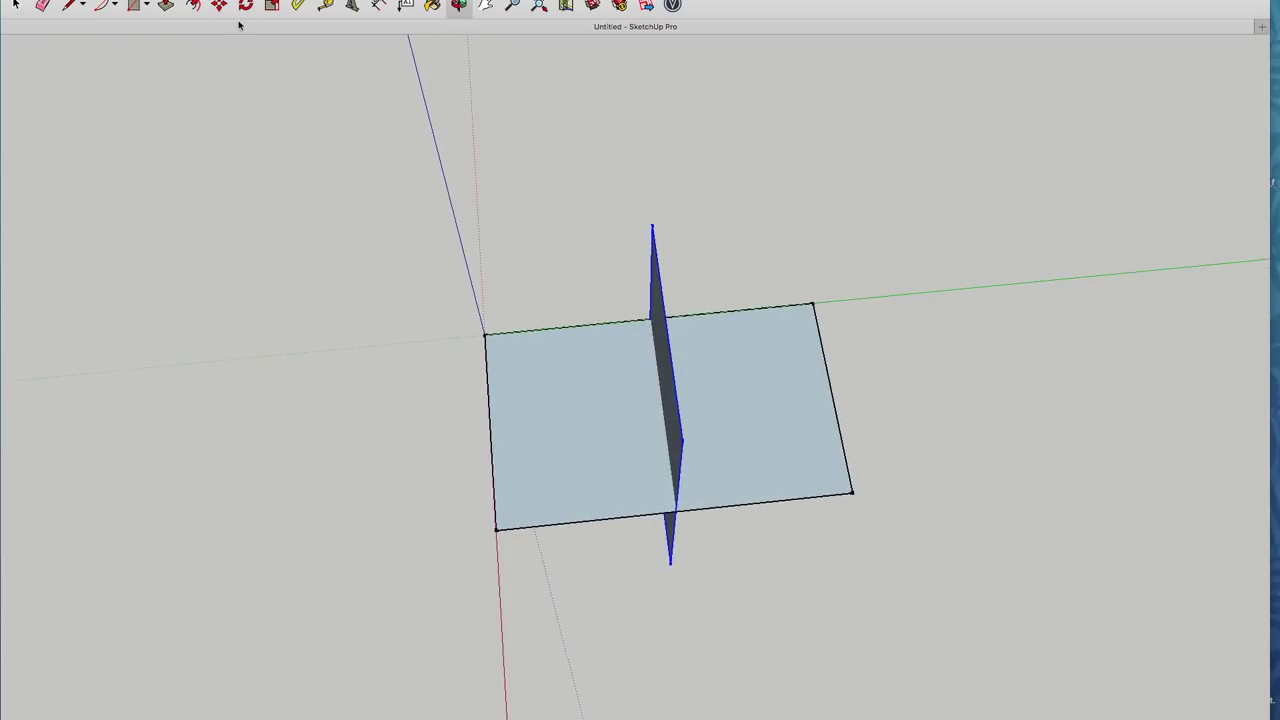
Step: Rotate the upright golden rectangle a quarter turn about the vertical axis so it runs parallel to the green axis
key(q)
click(663, 330)
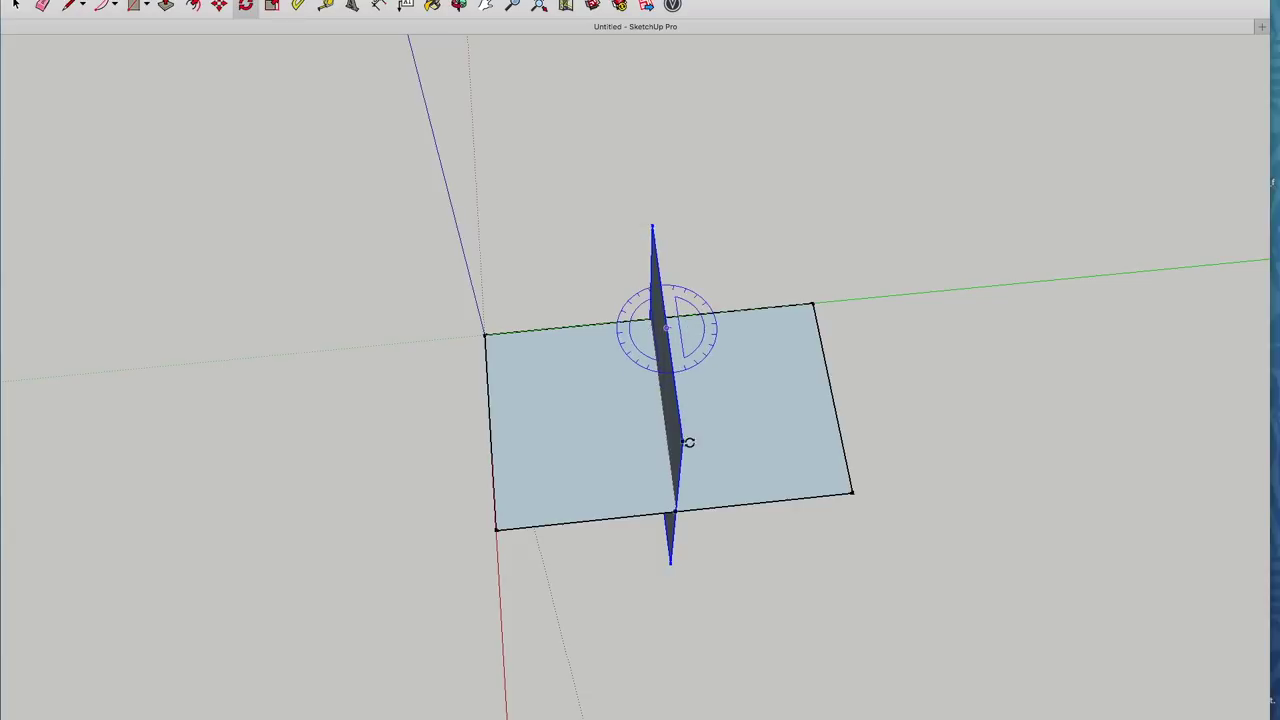
click(683, 438)
click(951, 299)
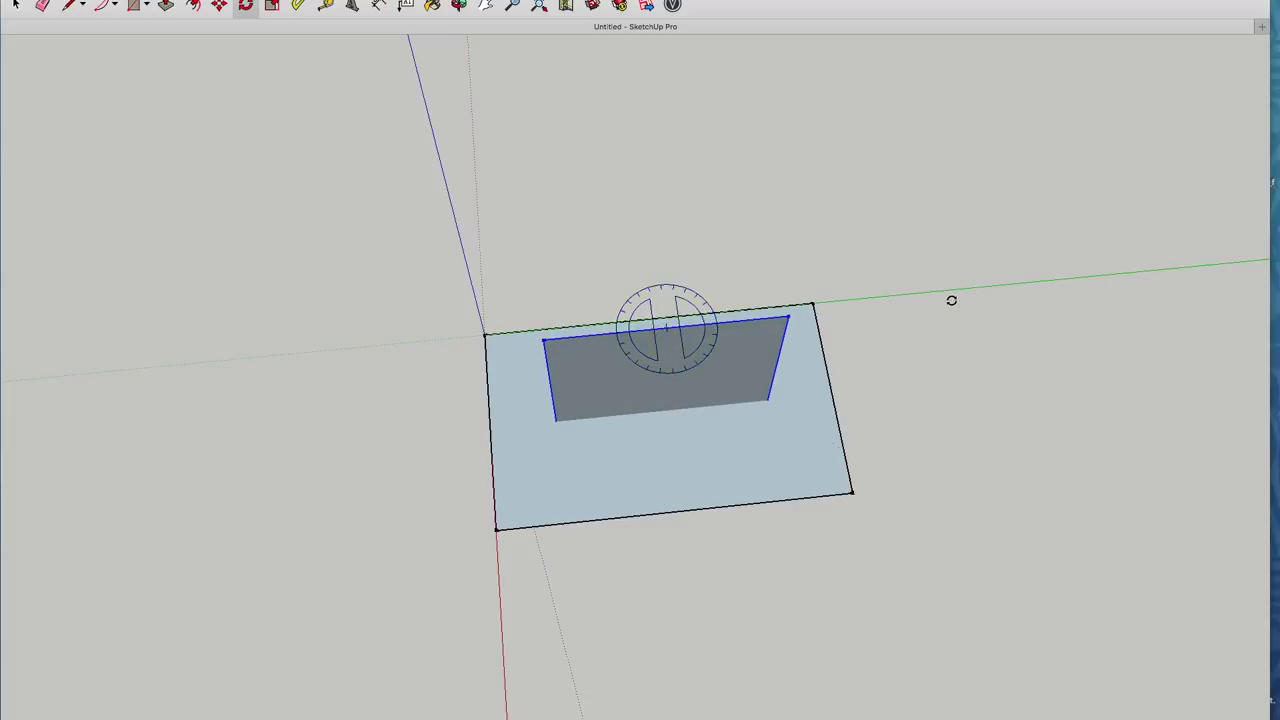
Step: Rotate a copy of the upright rectangle a quarter turn about its center in its own plane, from the blue direction onto the green axis
click(458, 5)
drag(525, 40, 655, 257)
key(q)
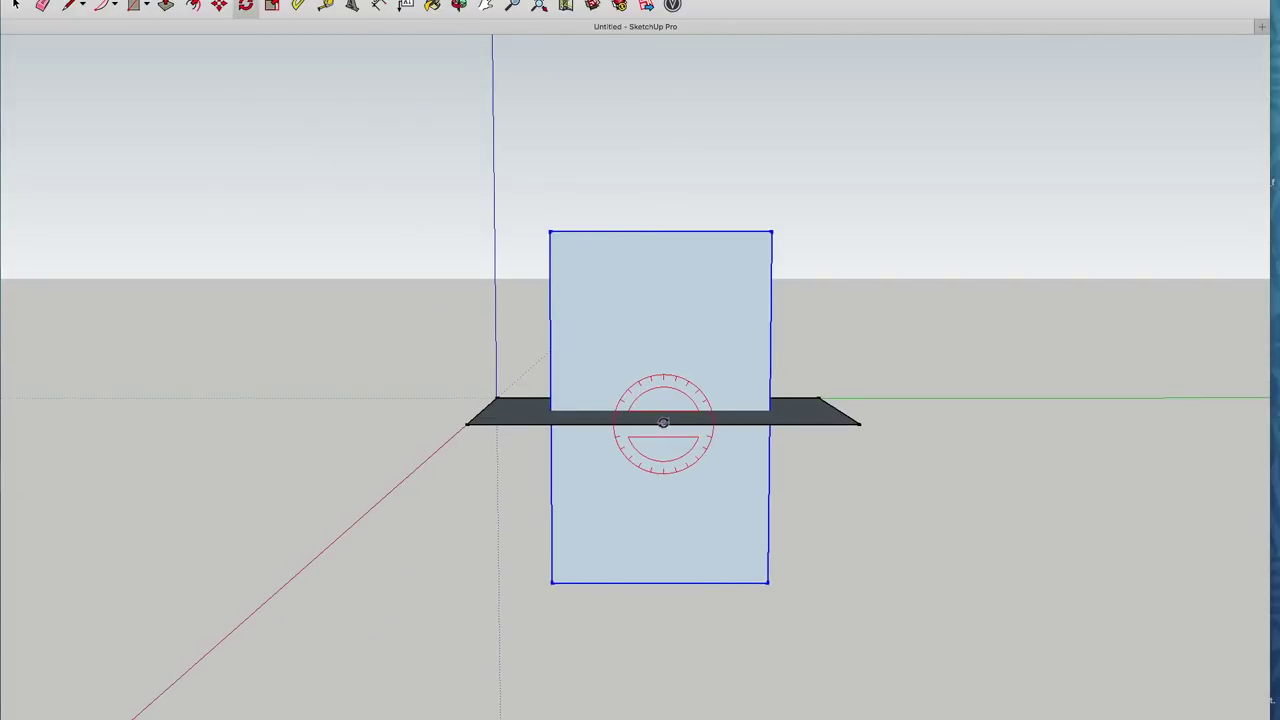
click(660, 425)
click(658, 105)
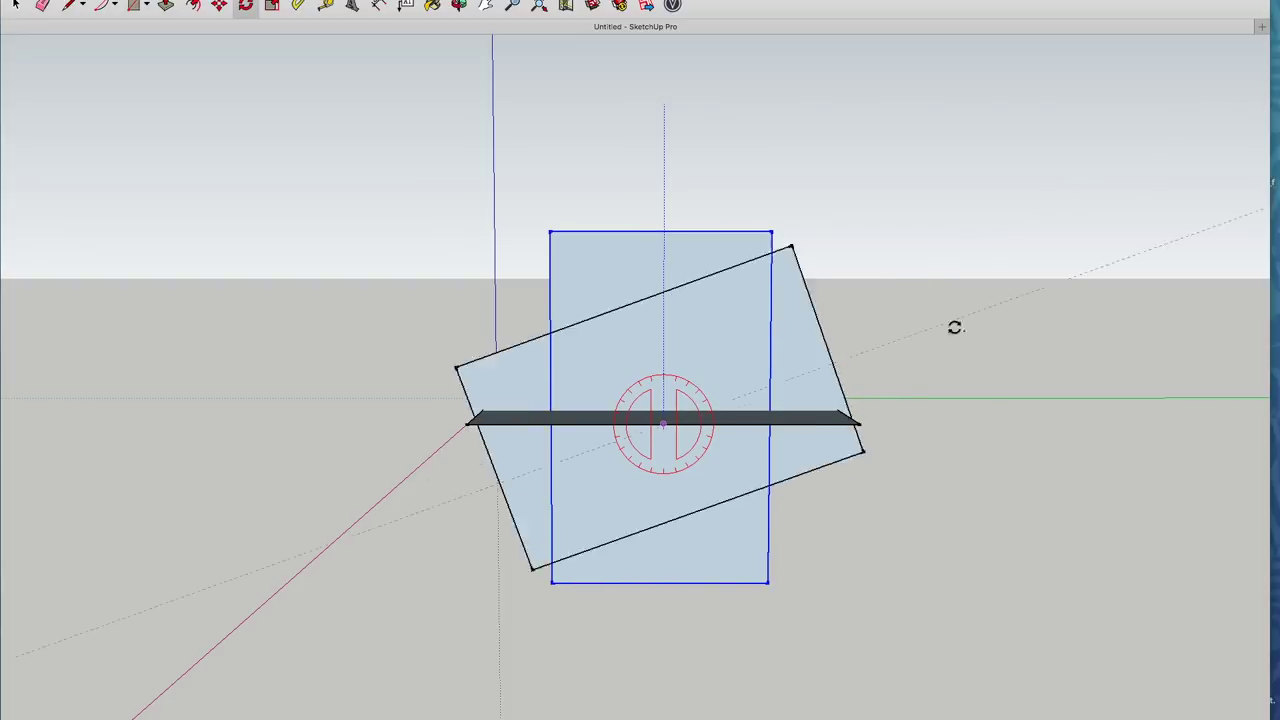
click(983, 425)
Step: Rotate the copied rectangle a quarter turn about the vertical axis through the center so all three rectangles are mutually perpendicular, and deselect it
middle_drag(983, 425, 698, 525)
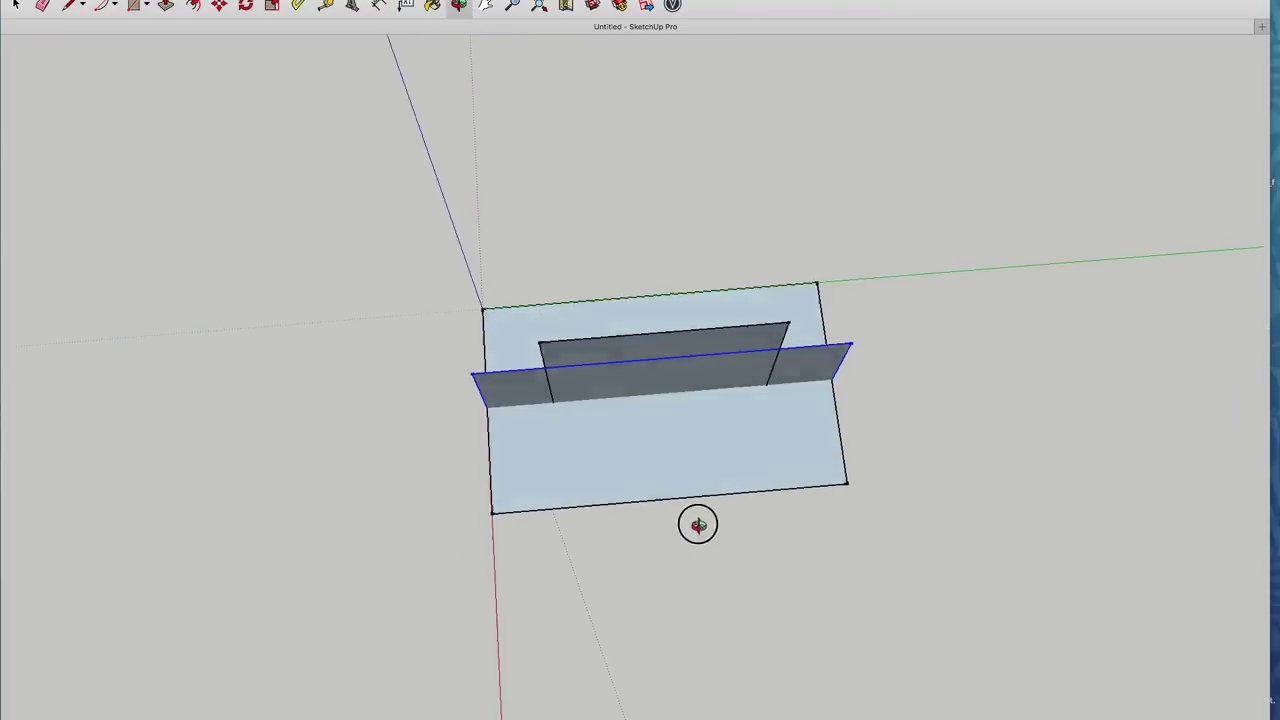
key(q)
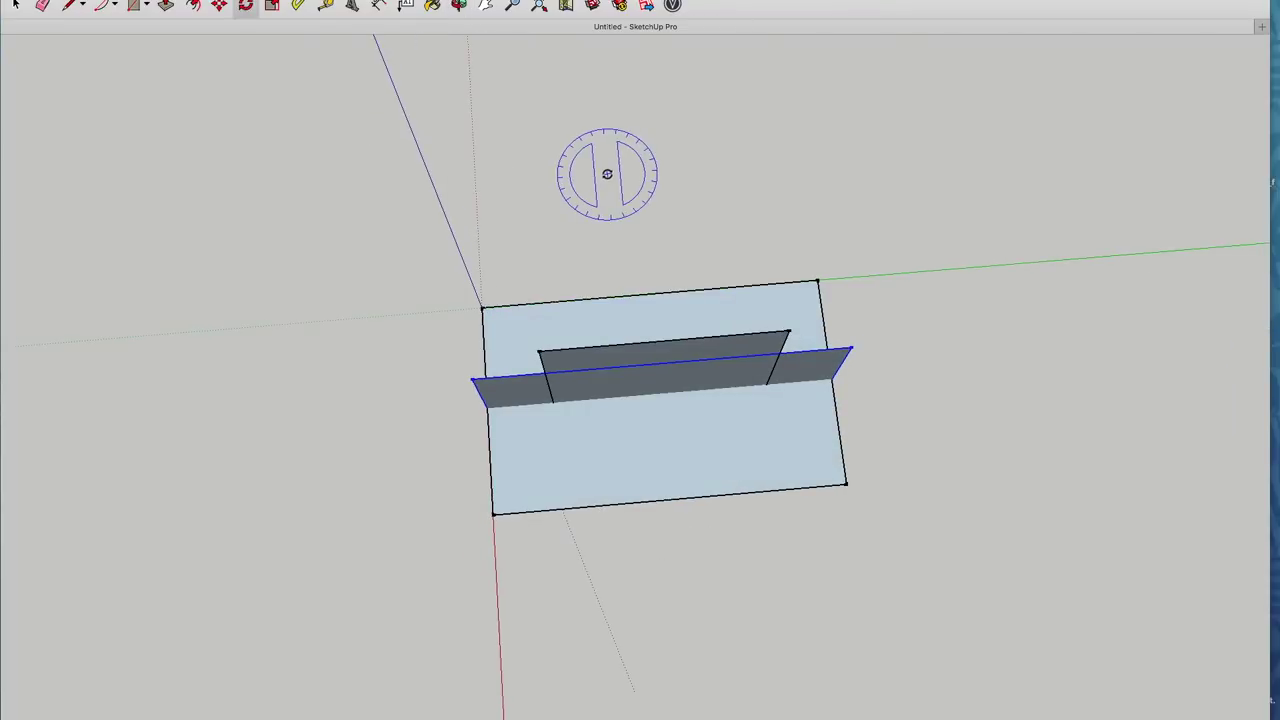
click(667, 340)
click(686, 576)
drag(467, 367, 842, 97)
click(17, 6)
click(297, 149)
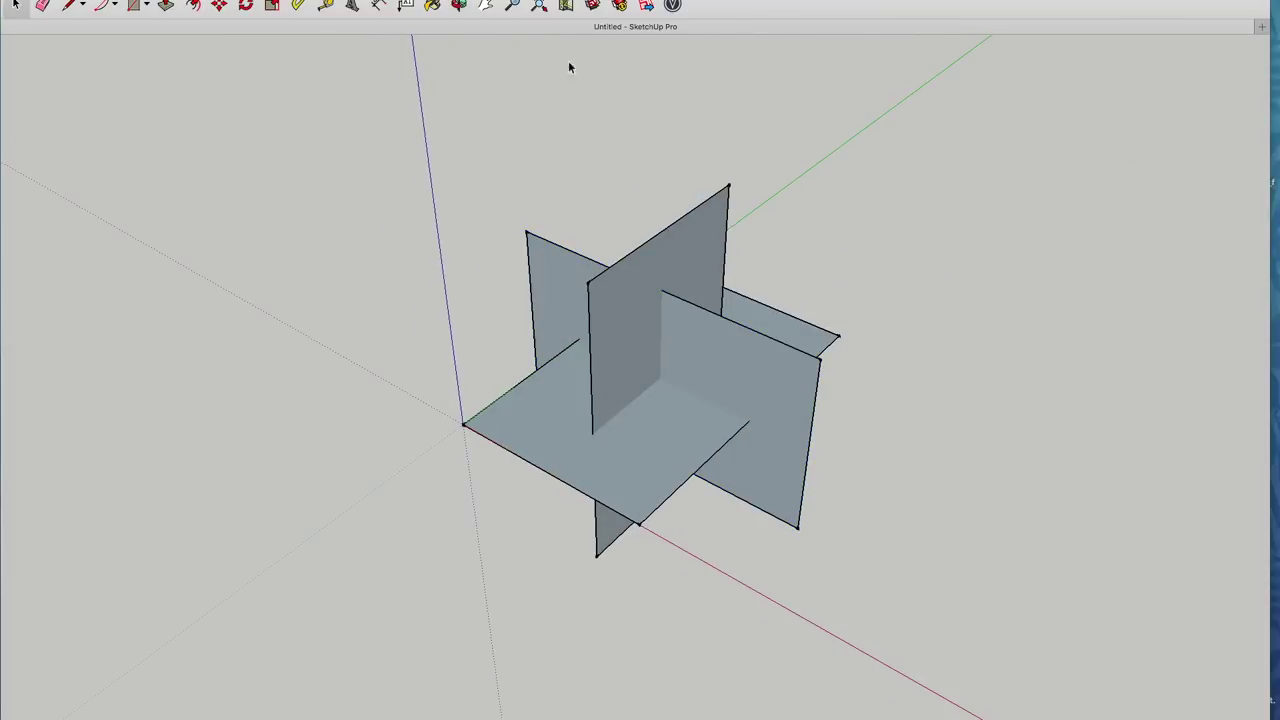
Step: Draw both corner-to-corner diagonals across the upright rectangle facing the red axis to mark its center point
key(o)
drag(580, 197, 876, 184)
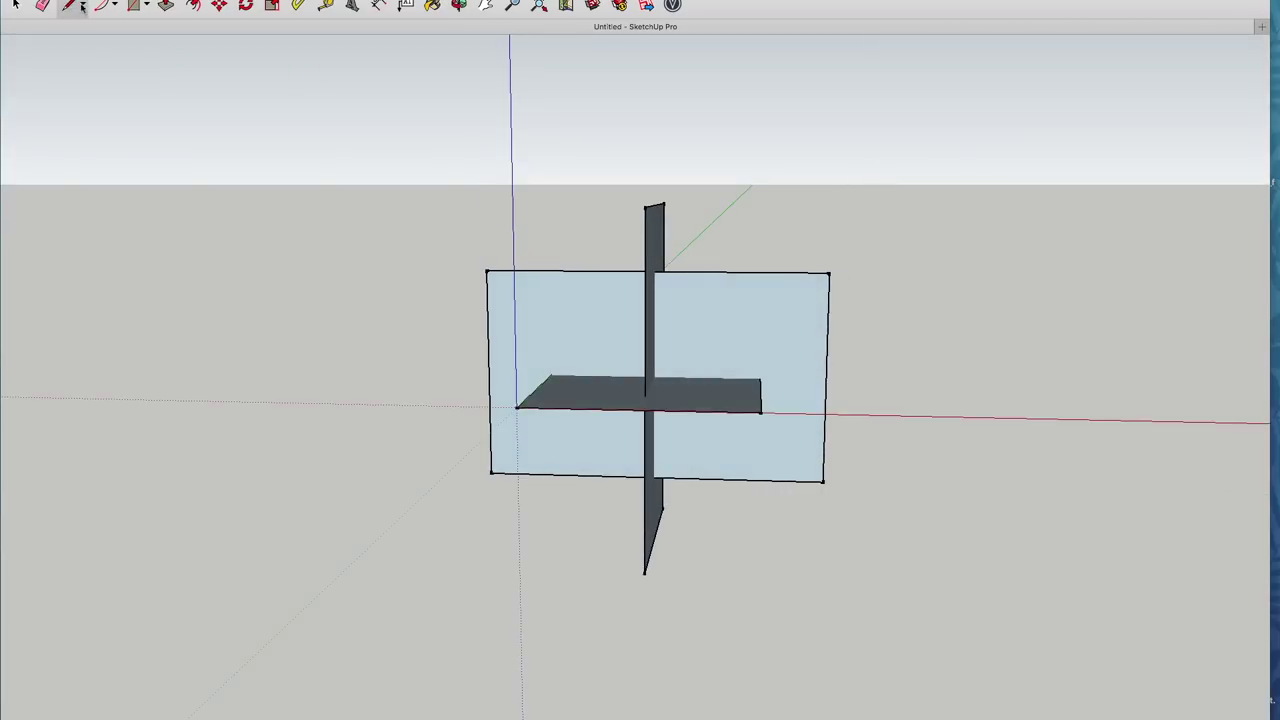
click(491, 471)
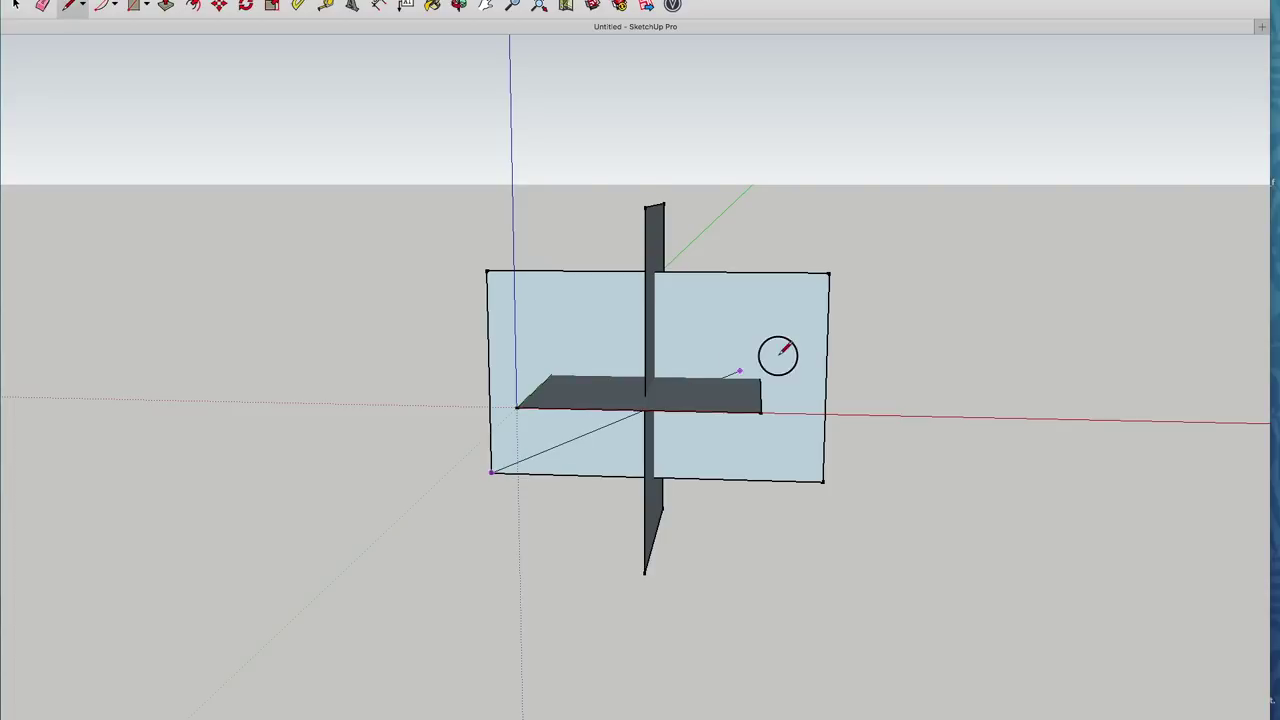
click(829, 272)
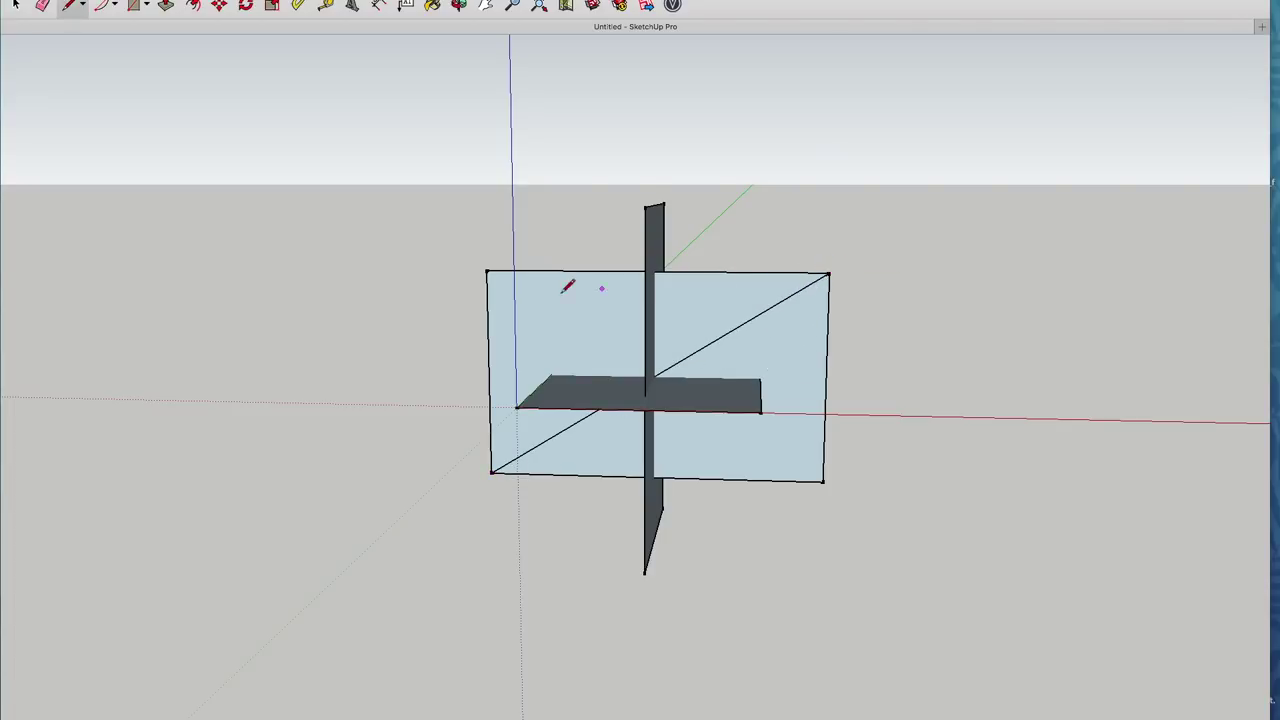
click(488, 270)
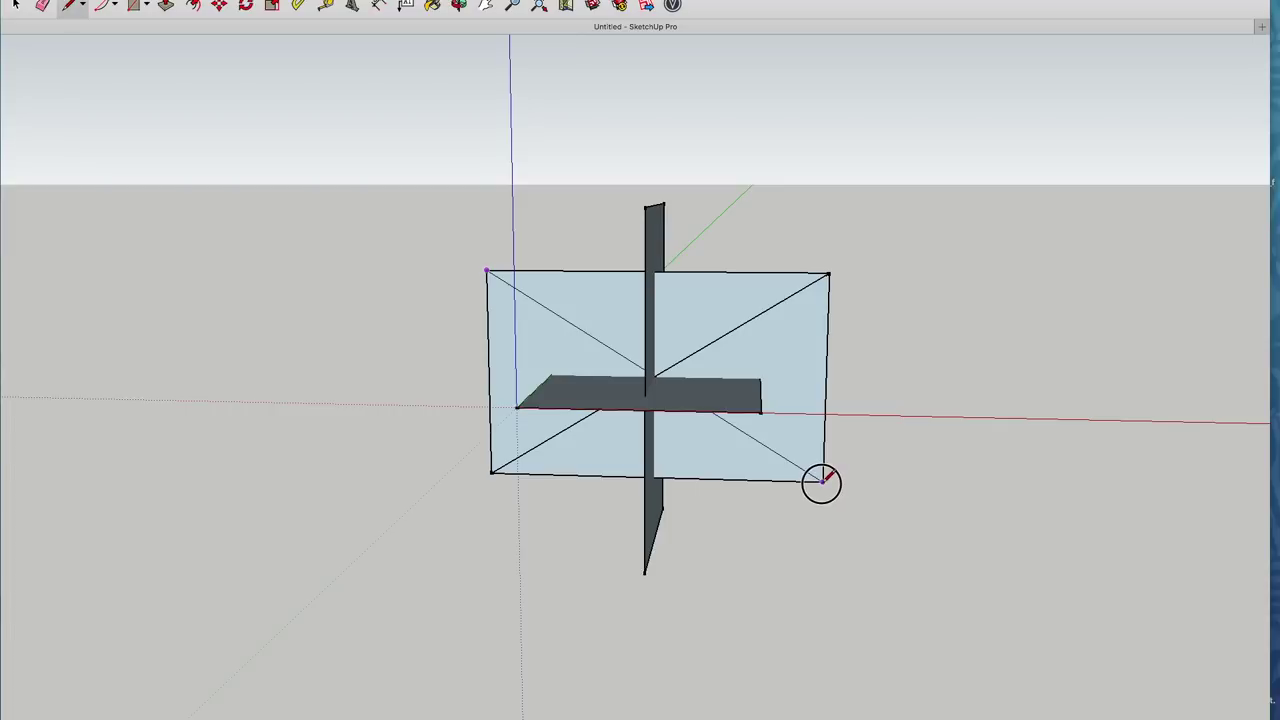
click(824, 480)
click(654, 376)
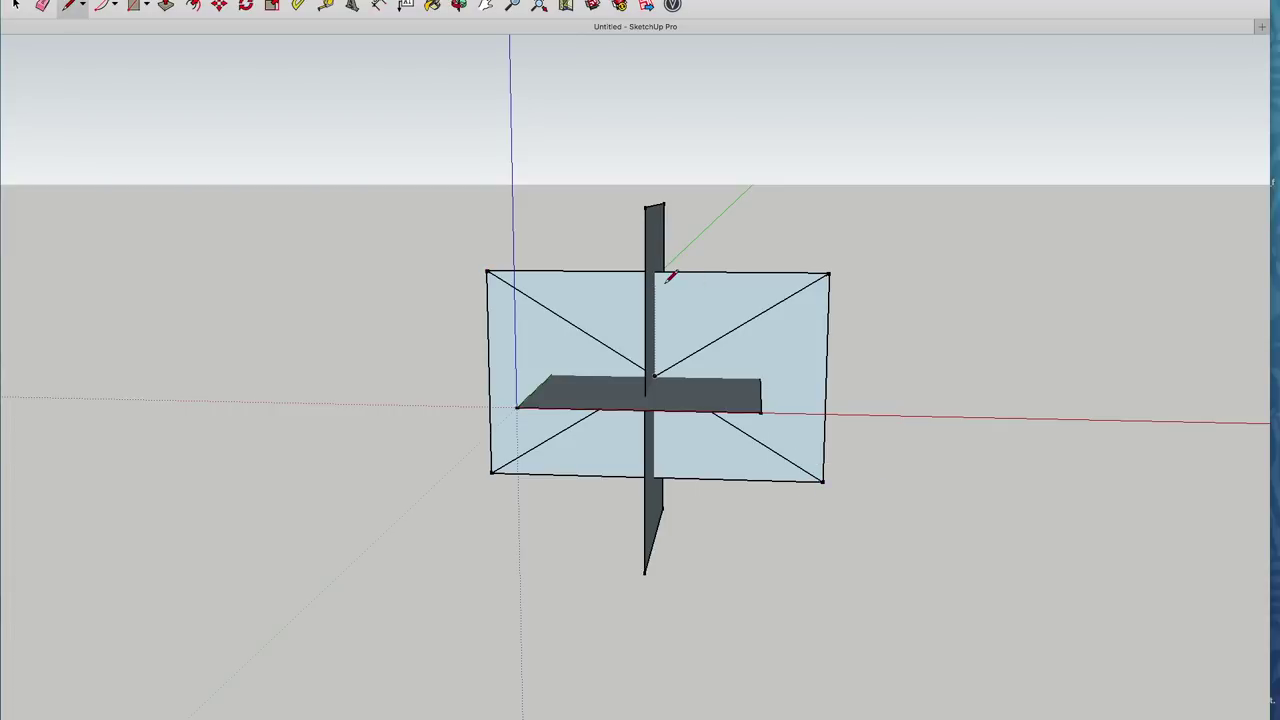
Step: Draw a triangular face from the ground rectangle's short edge on the red axis to the nearest upper corner of the vertical rectangle
click(458, 6)
drag(699, 195, 426, 423)
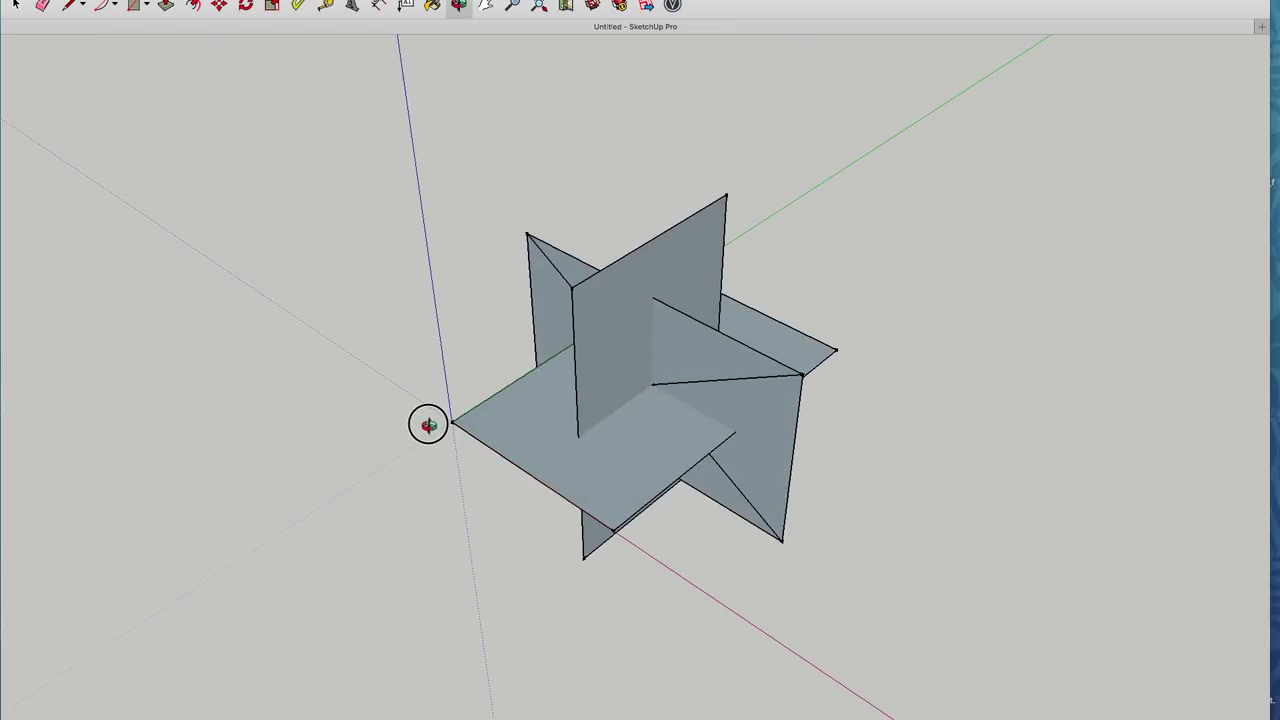
drag(516, 385, 616, 390)
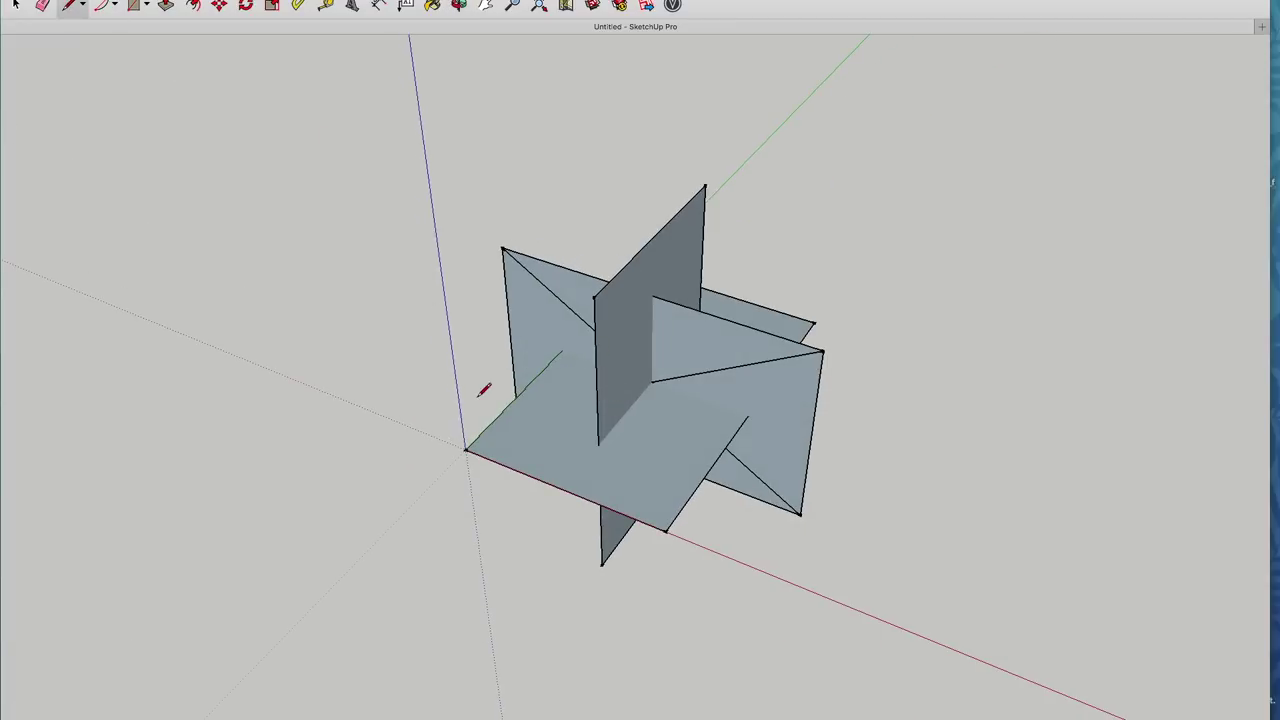
drag(666, 530, 595, 297)
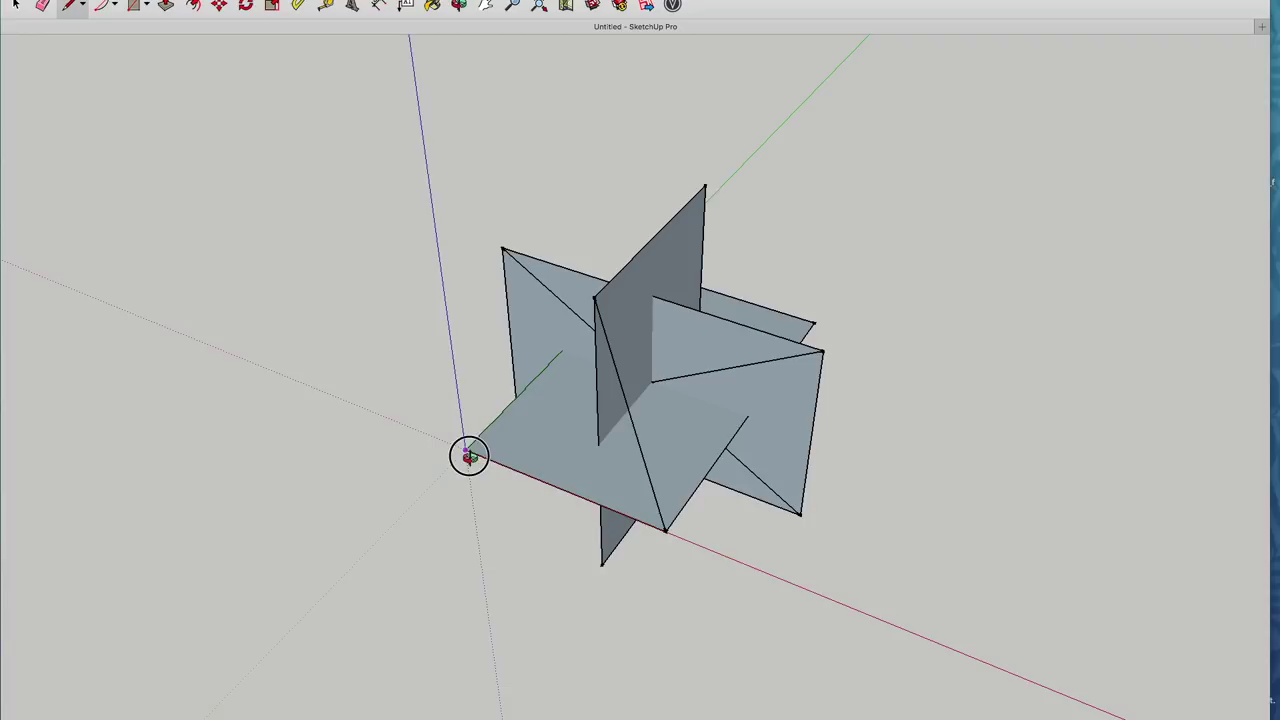
drag(467, 452, 596, 298)
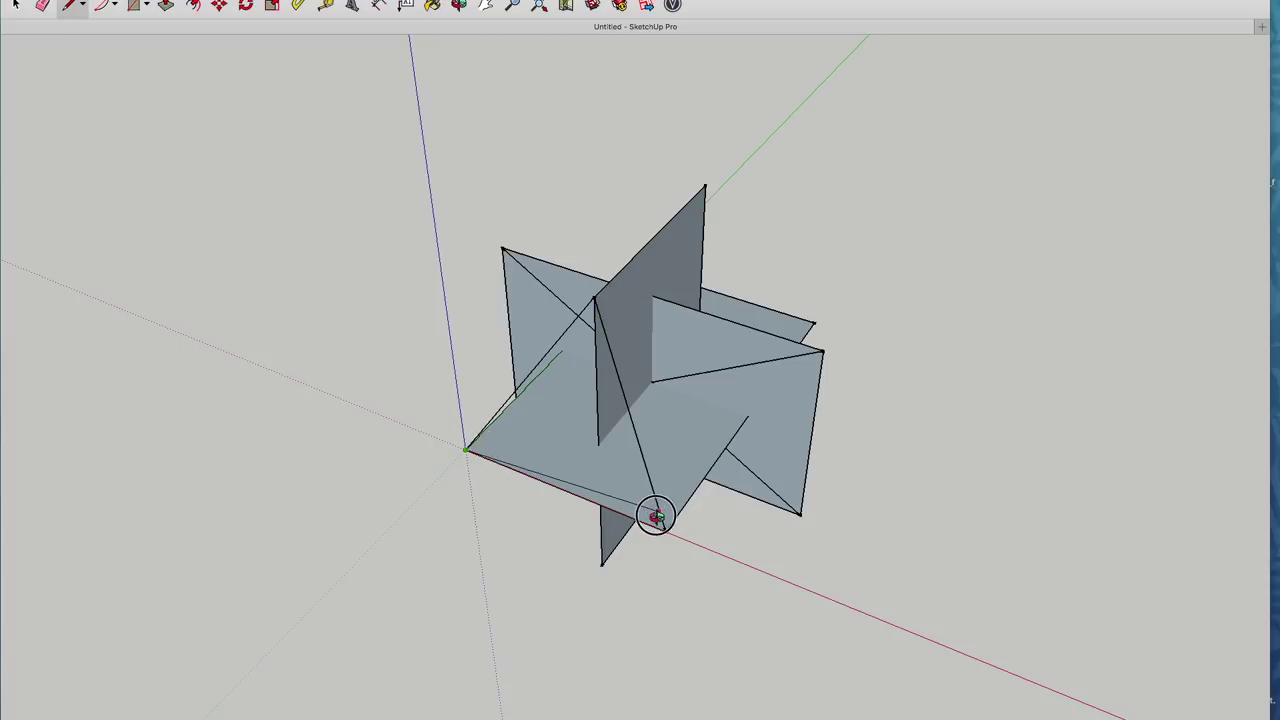
click(664, 532)
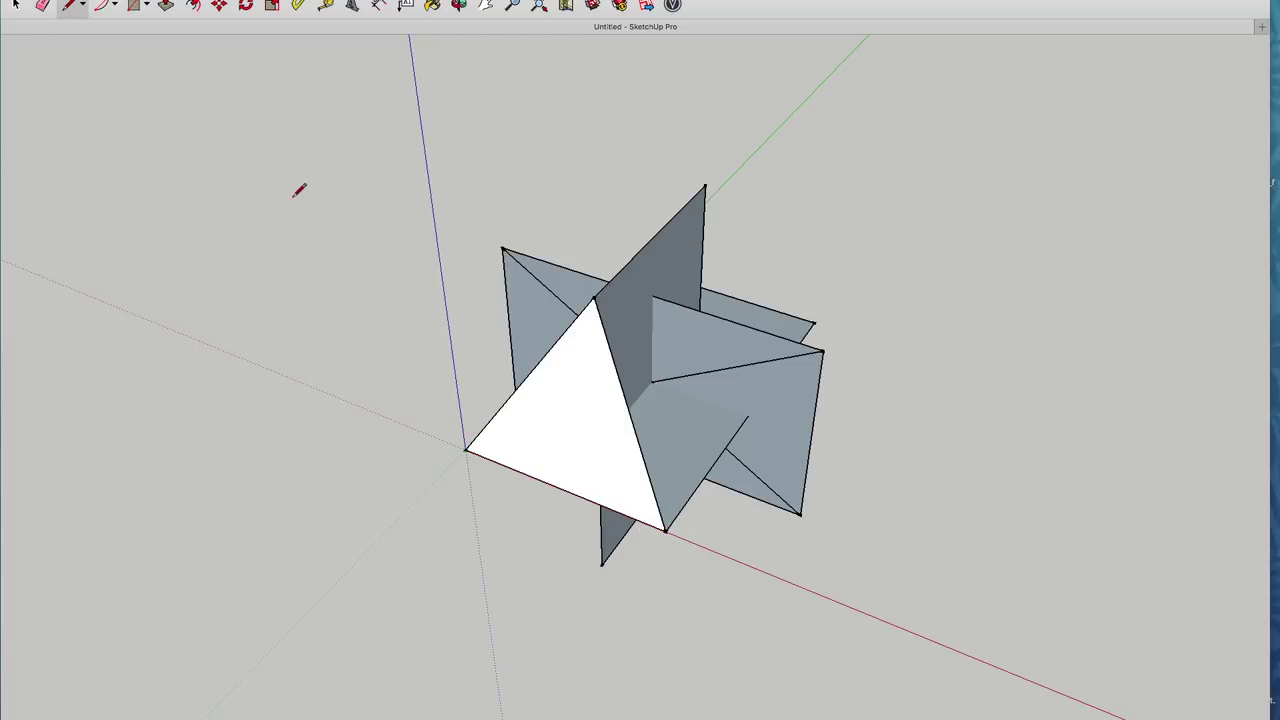
Step: Select the triangular face with its edges and make it a component named icosa_face1
click(16, 6)
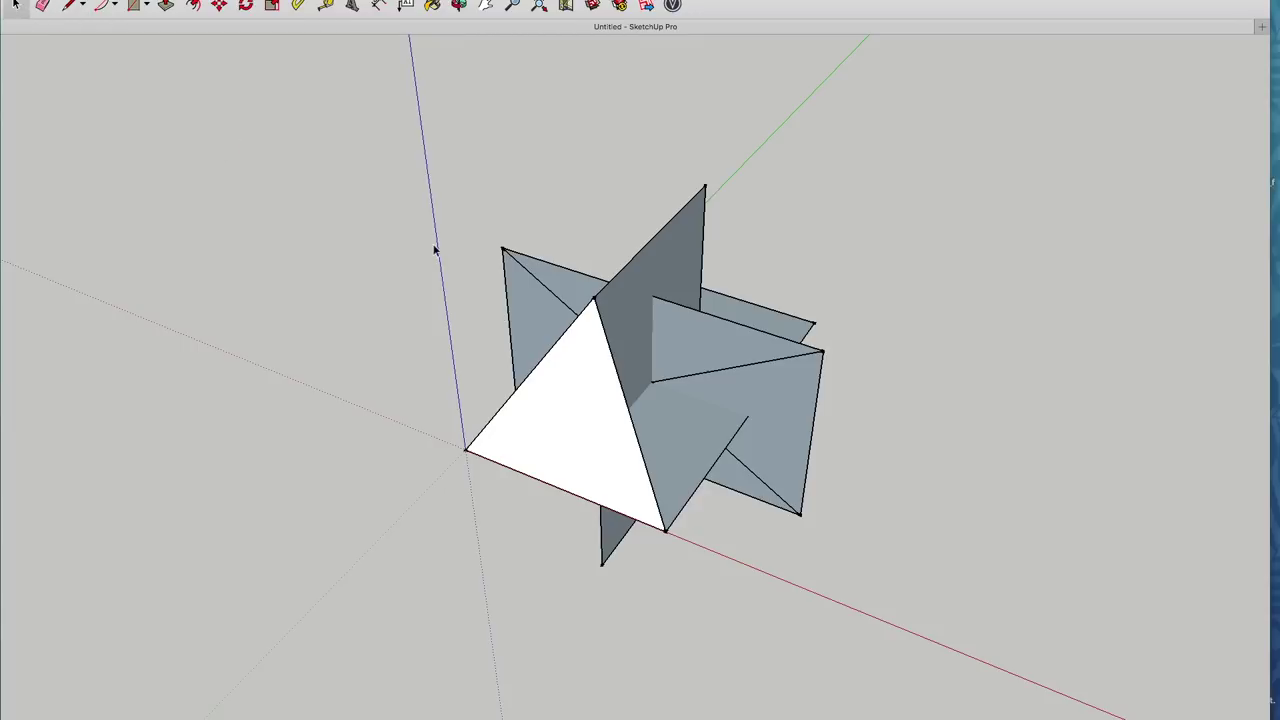
double_click(559, 416)
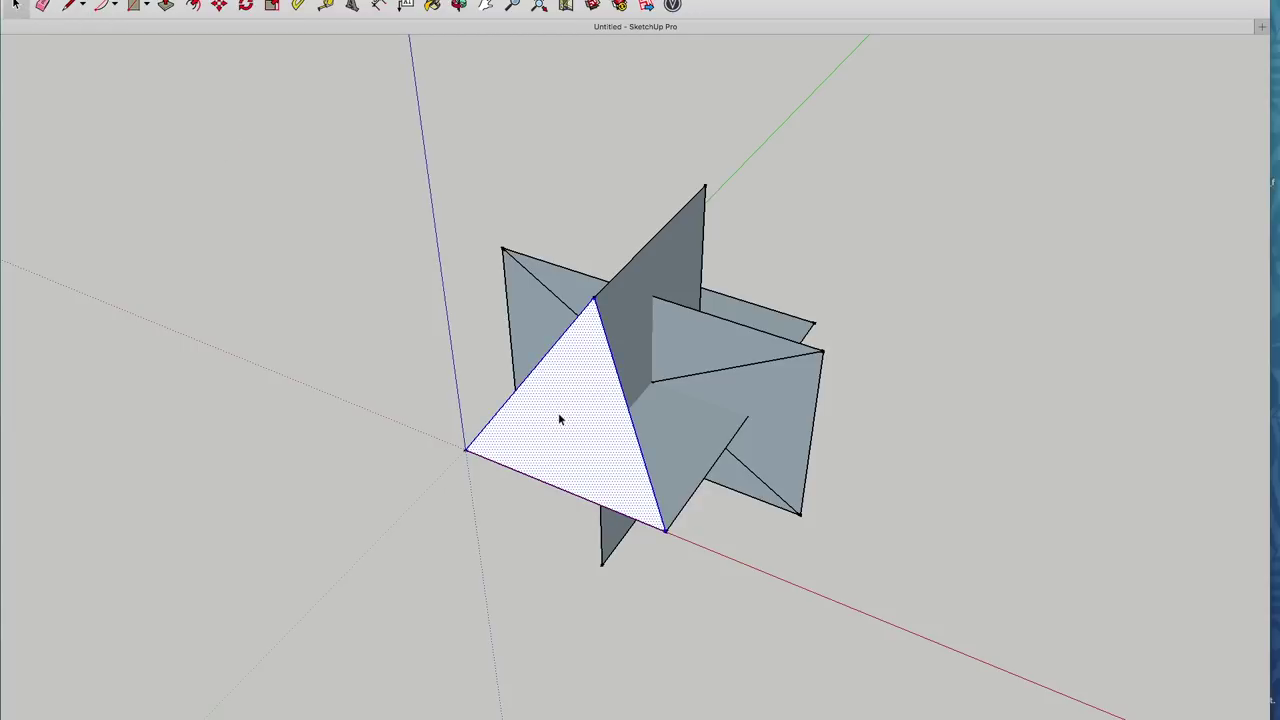
click(130, 0)
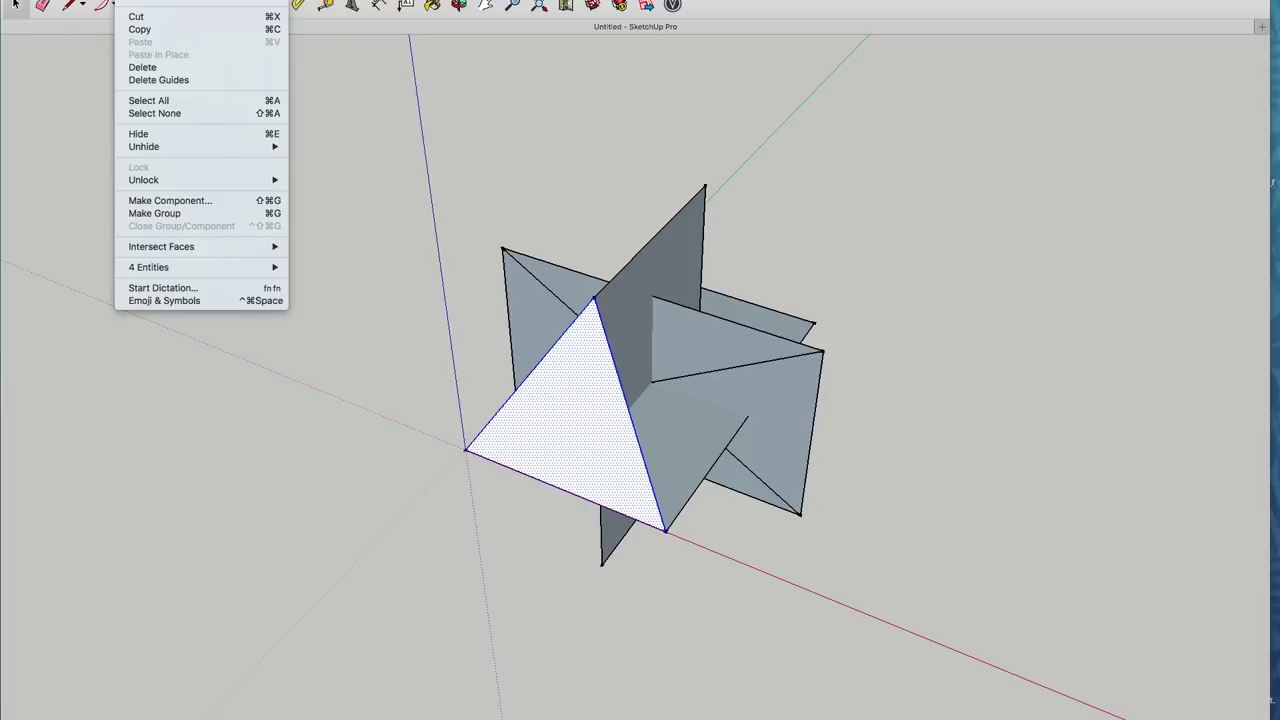
click(192, 204)
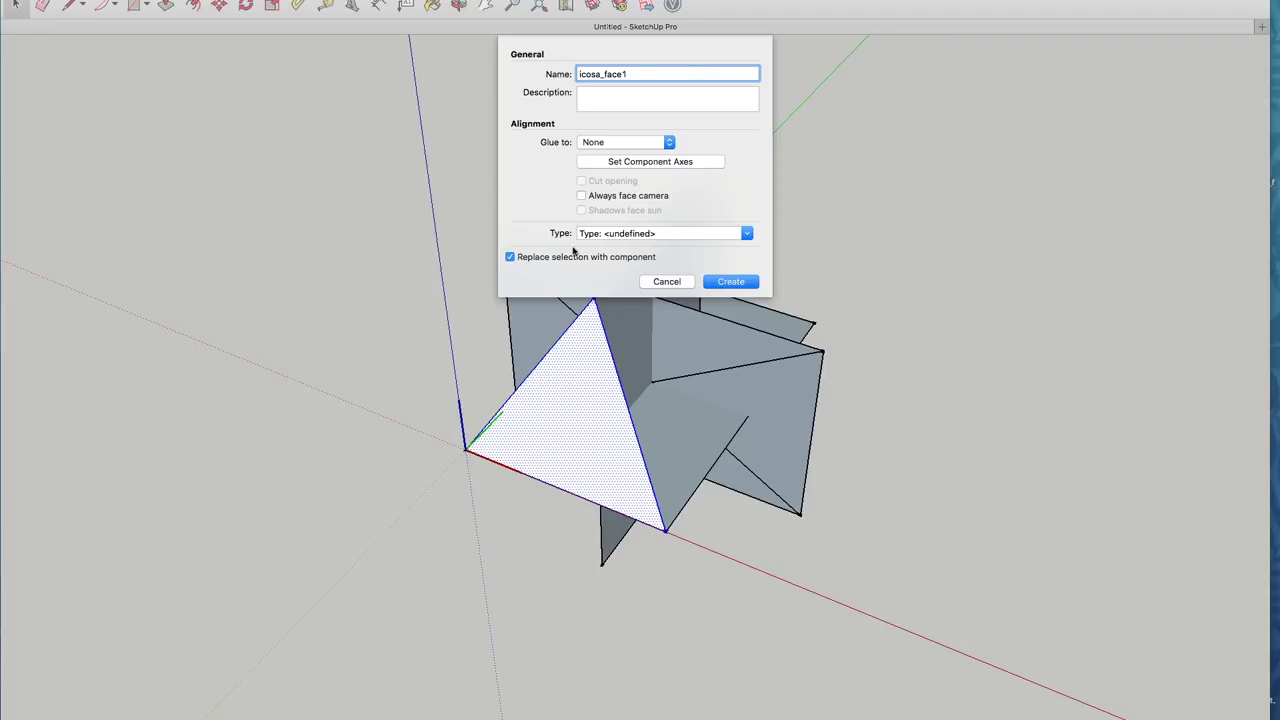
key(Return)
Step: Rotate a copy of the triangle component about the shape's center axis to form the adjoining face below their shared red-axis edge
middle_drag(597, 530, 517, 315)
click(245, 5)
drag(623, 429, 656, 398)
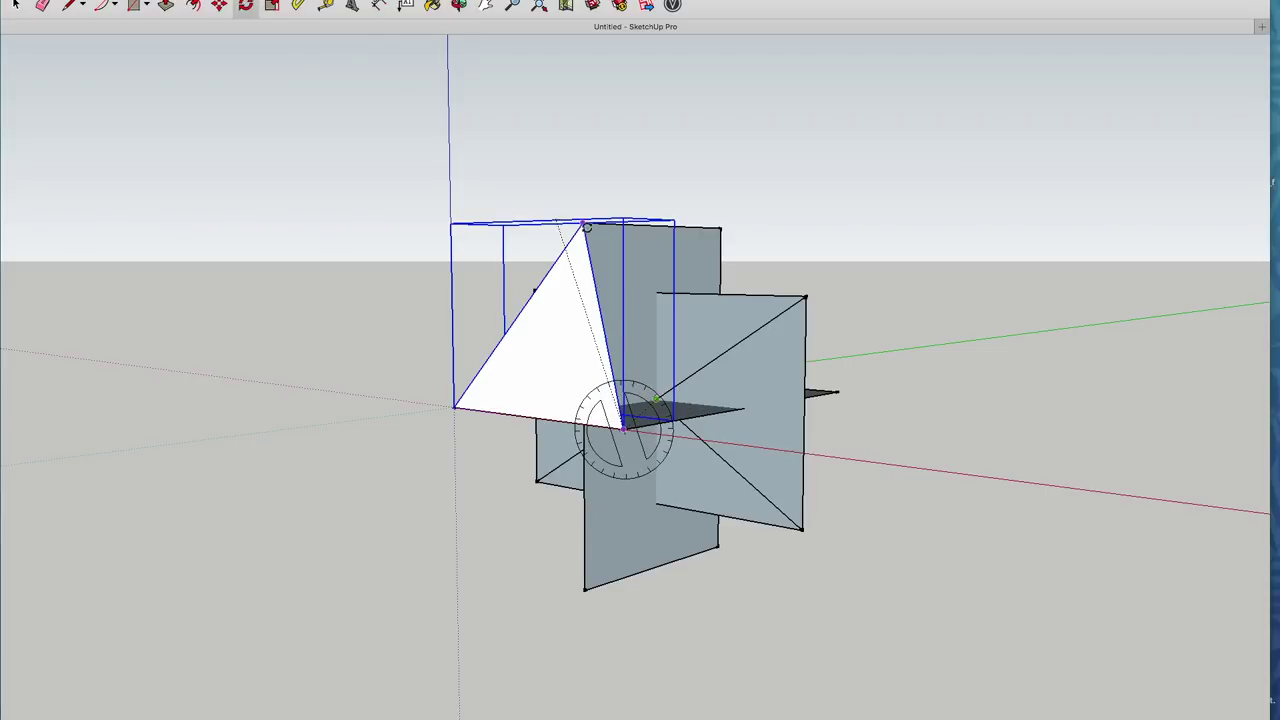
click(583, 223)
key(alt)
click(455, 408)
middle_drag(612, 422, 655, 362)
key(space)
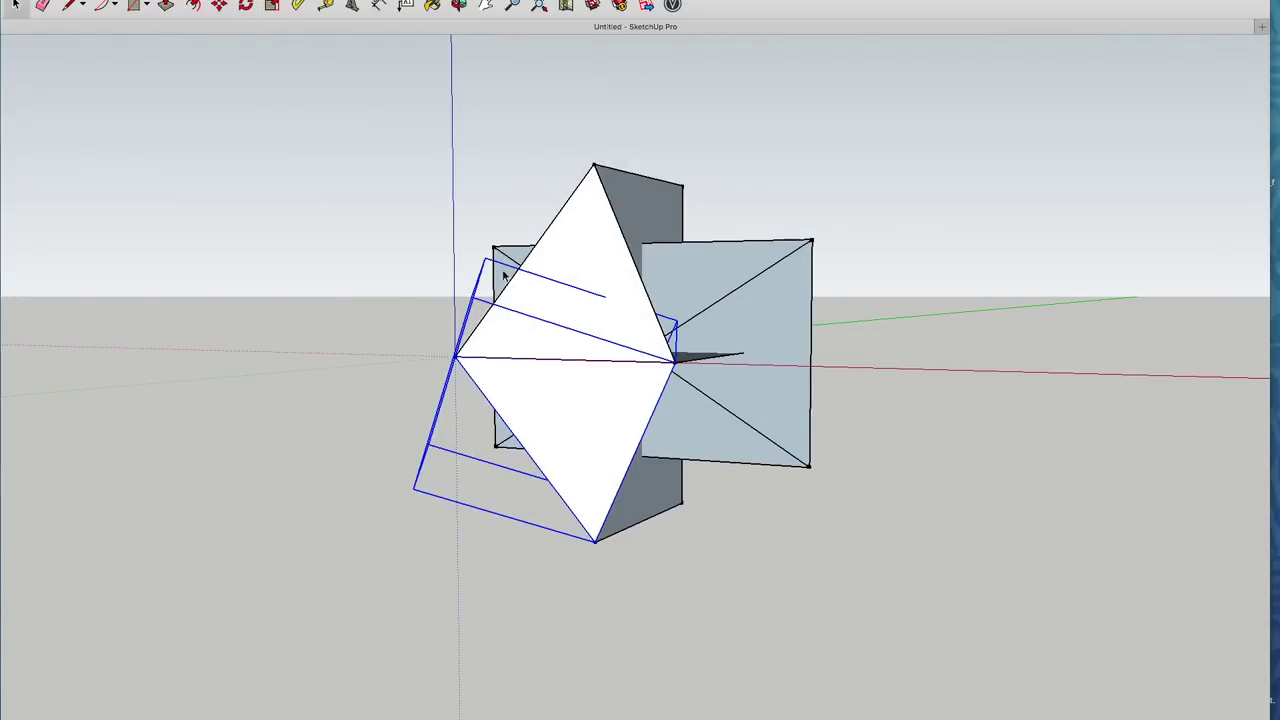
Step: Select both triangle components and rotate a copy of them about the face-to-center axis to form the next lower faces
shift+click(588, 241)
middle_drag(605, 296, 571, 331)
key(q)
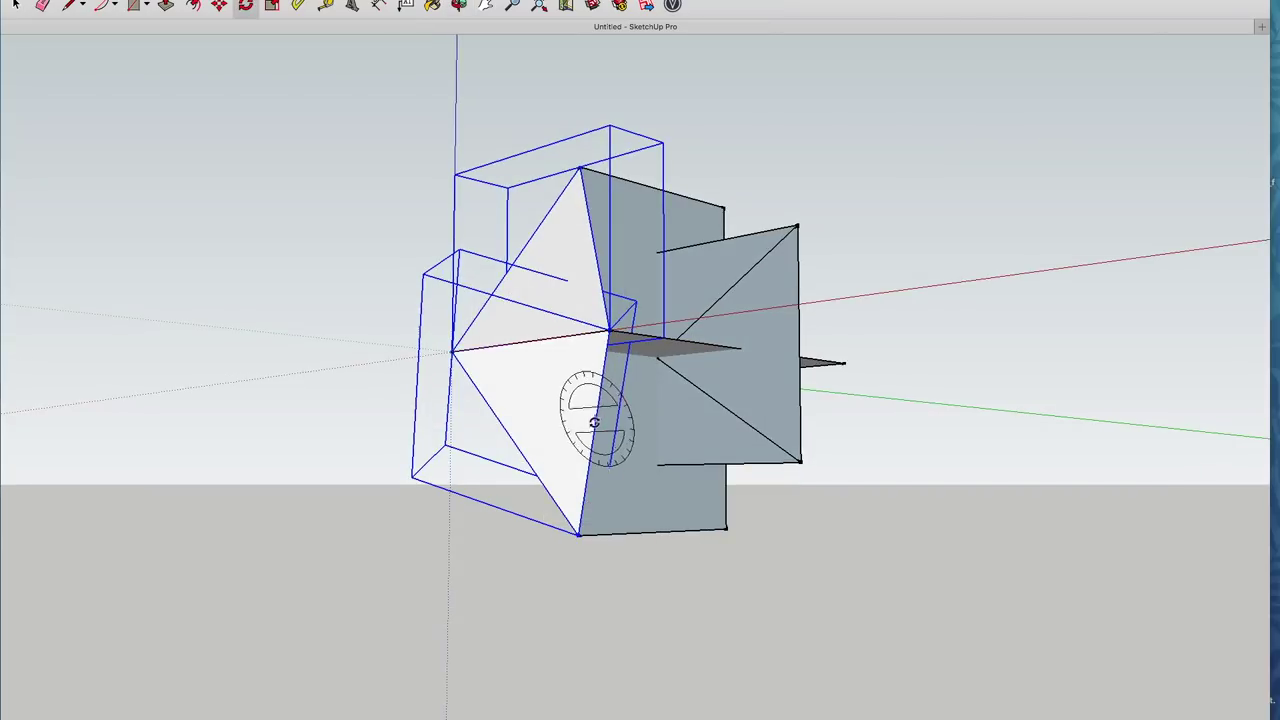
click(593, 437)
click(658, 362)
click(666, 597)
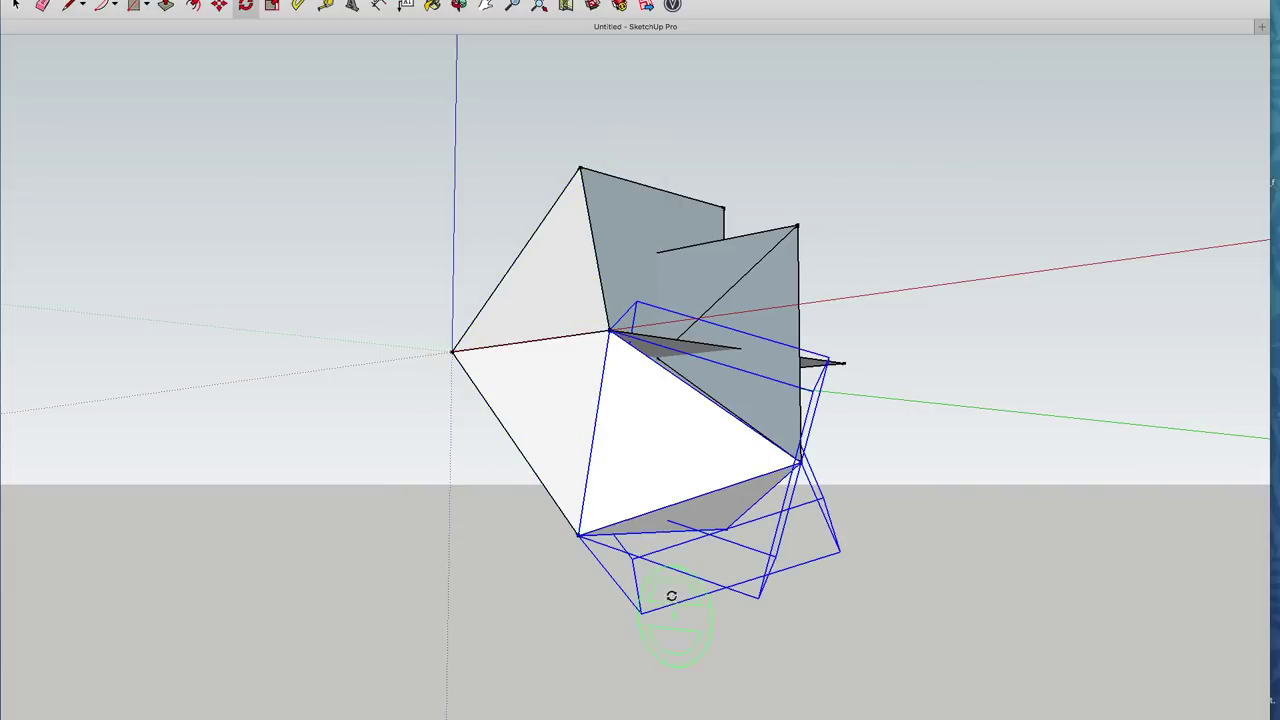
key(space)
Step: Select the whole model and rotate it about the diagonals' center until the tall rectangle's upper corner stands directly above it on the blue direction
middle_drag(666, 597, 443, 120)
drag(443, 120, 951, 626)
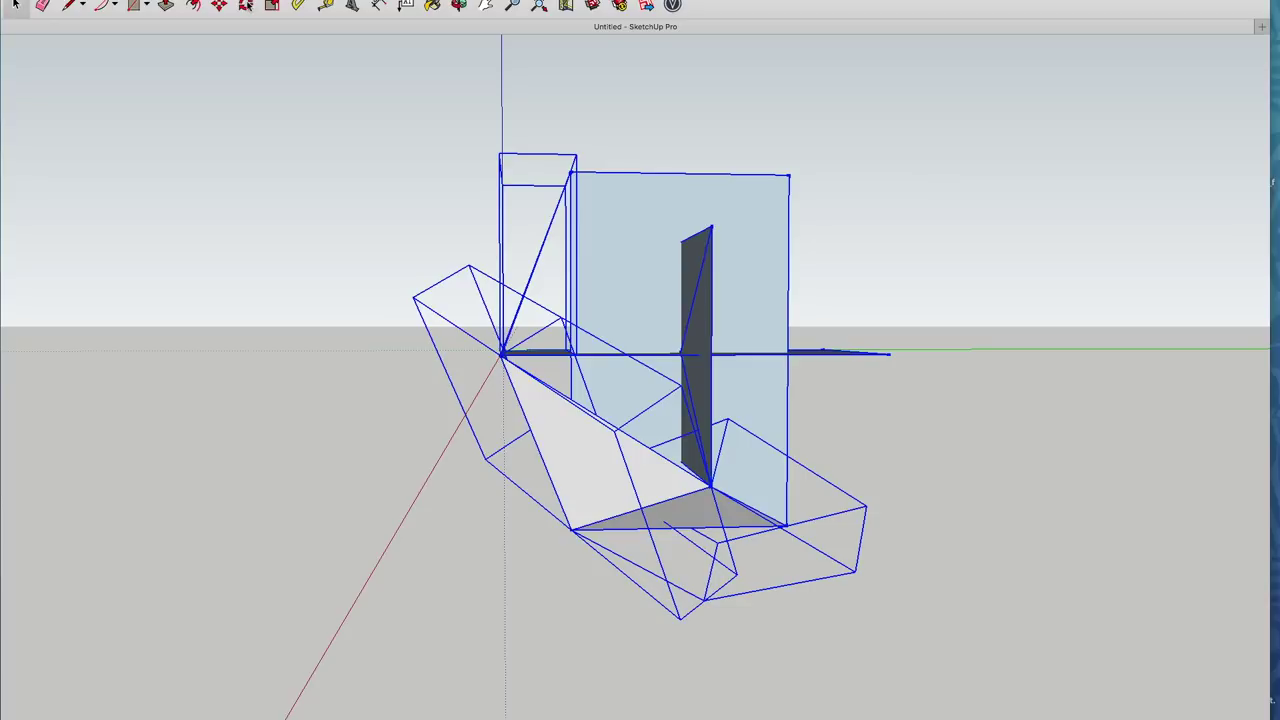
key(q)
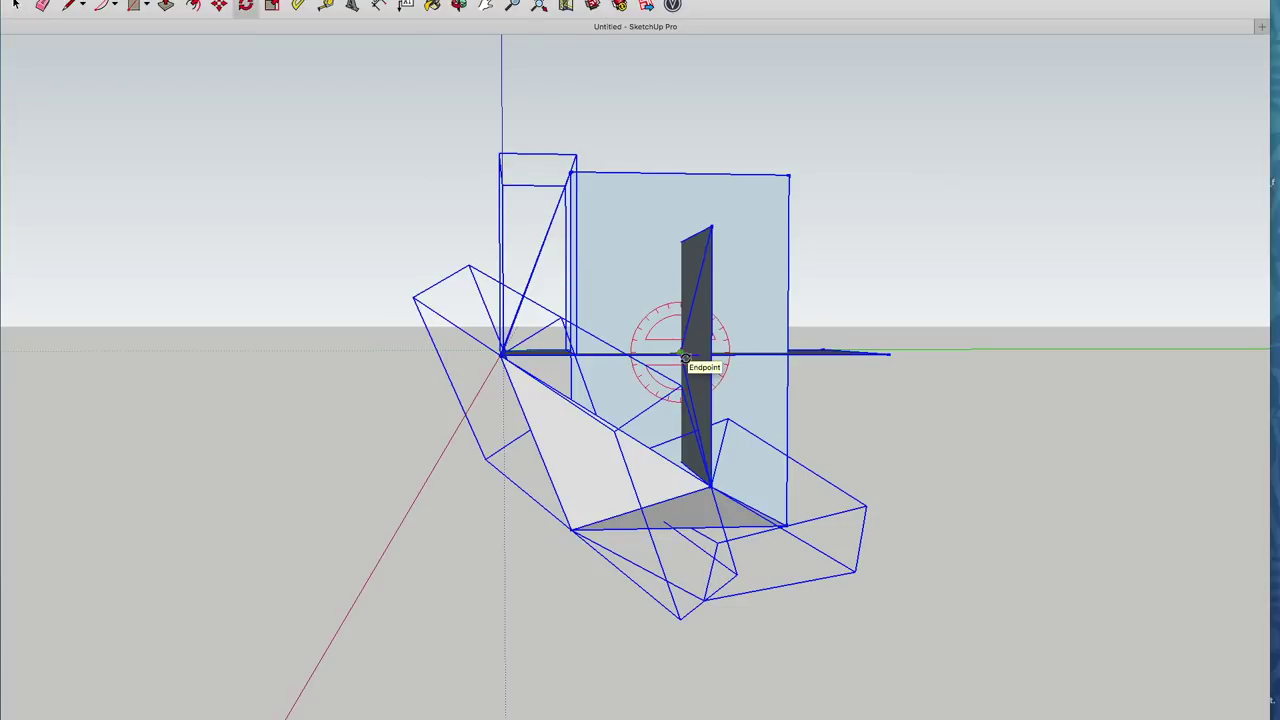
click(573, 176)
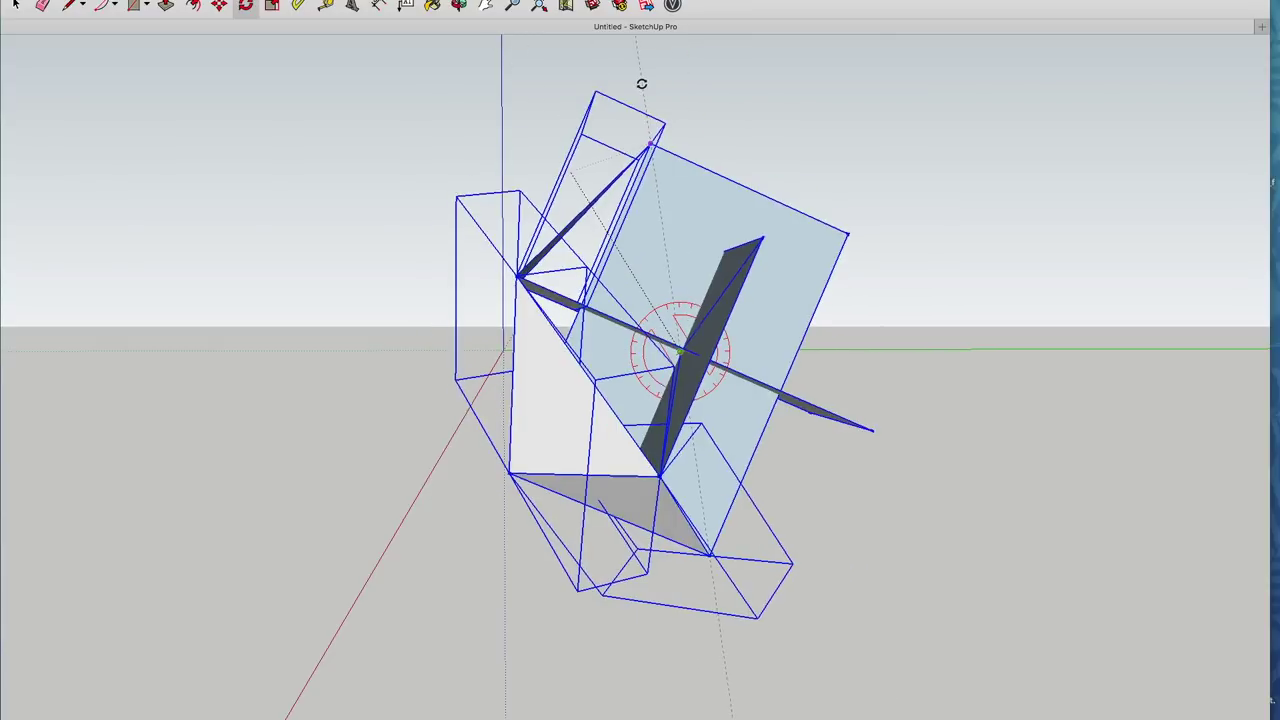
scroll(643, 320, down, 4)
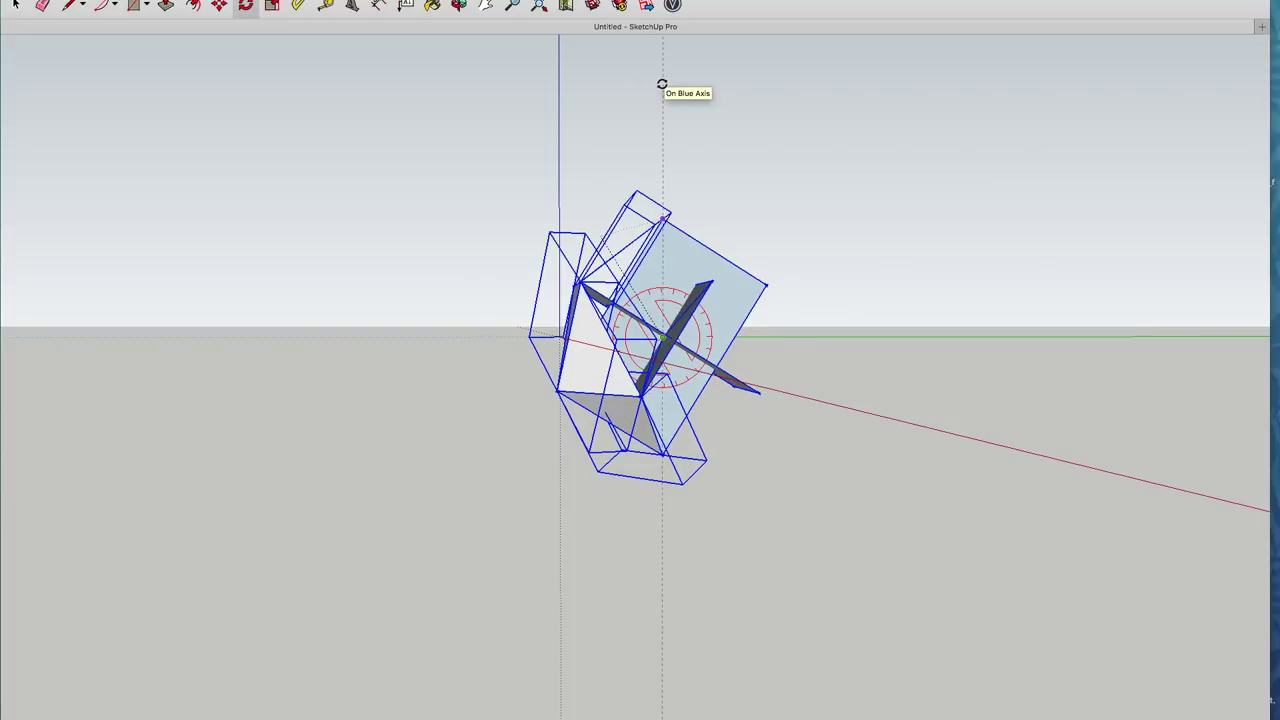
click(662, 84)
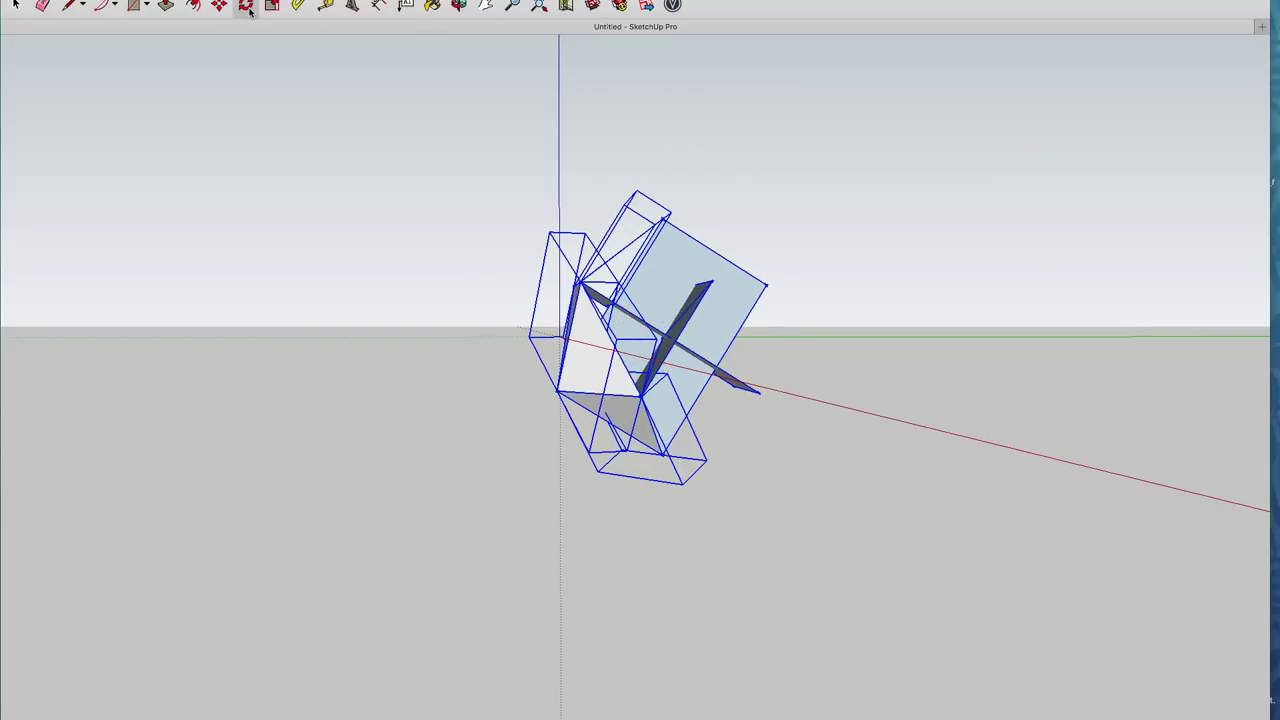
Step: Rotate copies of the selected faces horizontally about the model's topmost corner, spacing them by adjoining corners to complete the icosahedron
click(459, 5)
drag(483, 211, 534, 357)
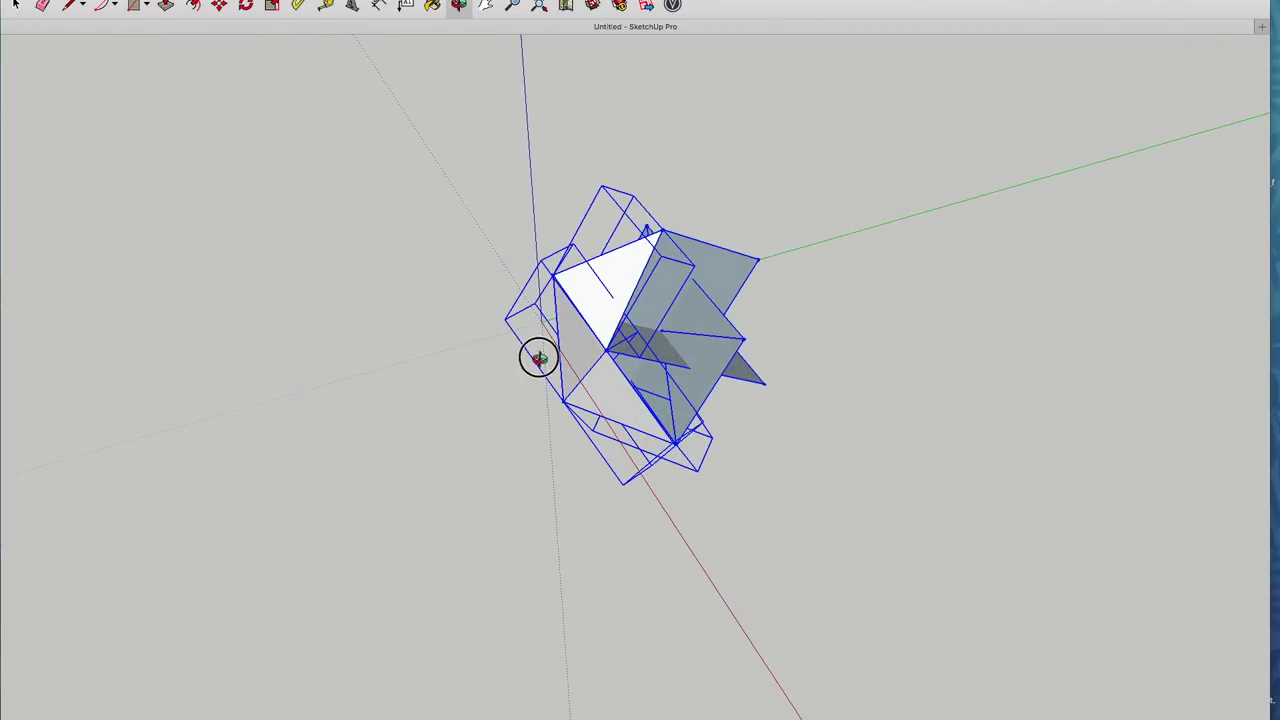
click(245, 6)
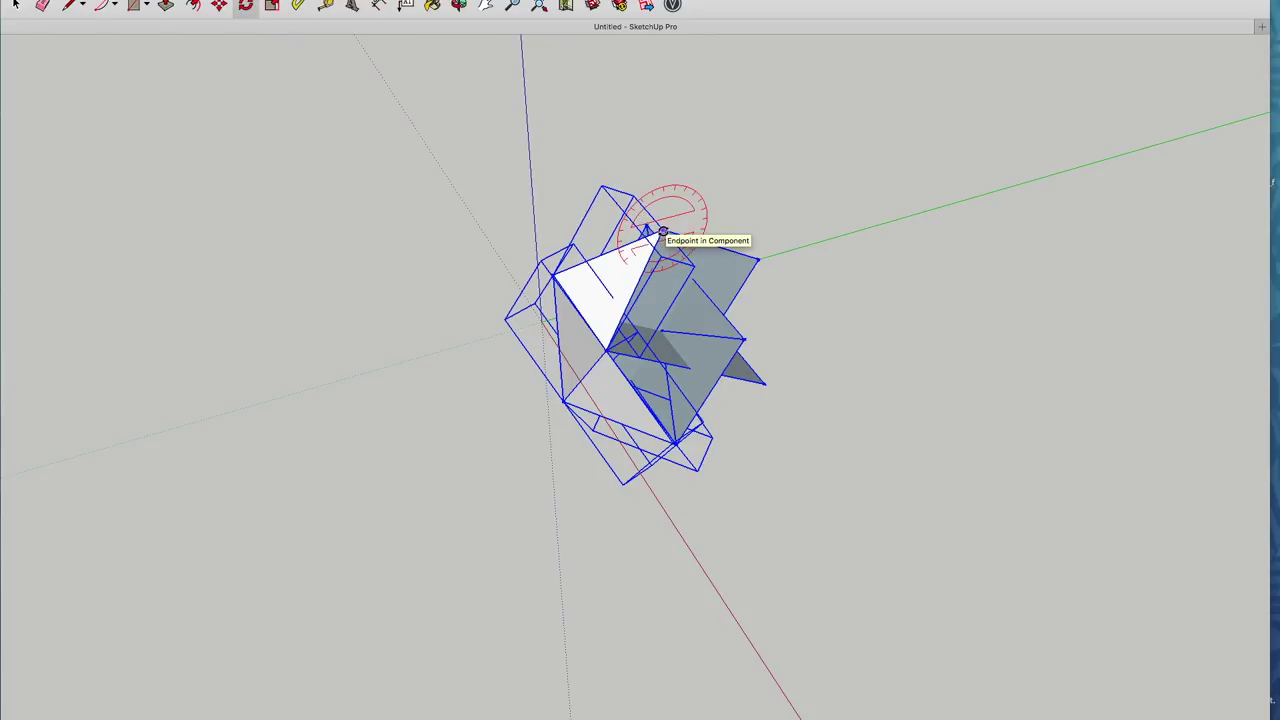
scroll(666, 329, up, 6)
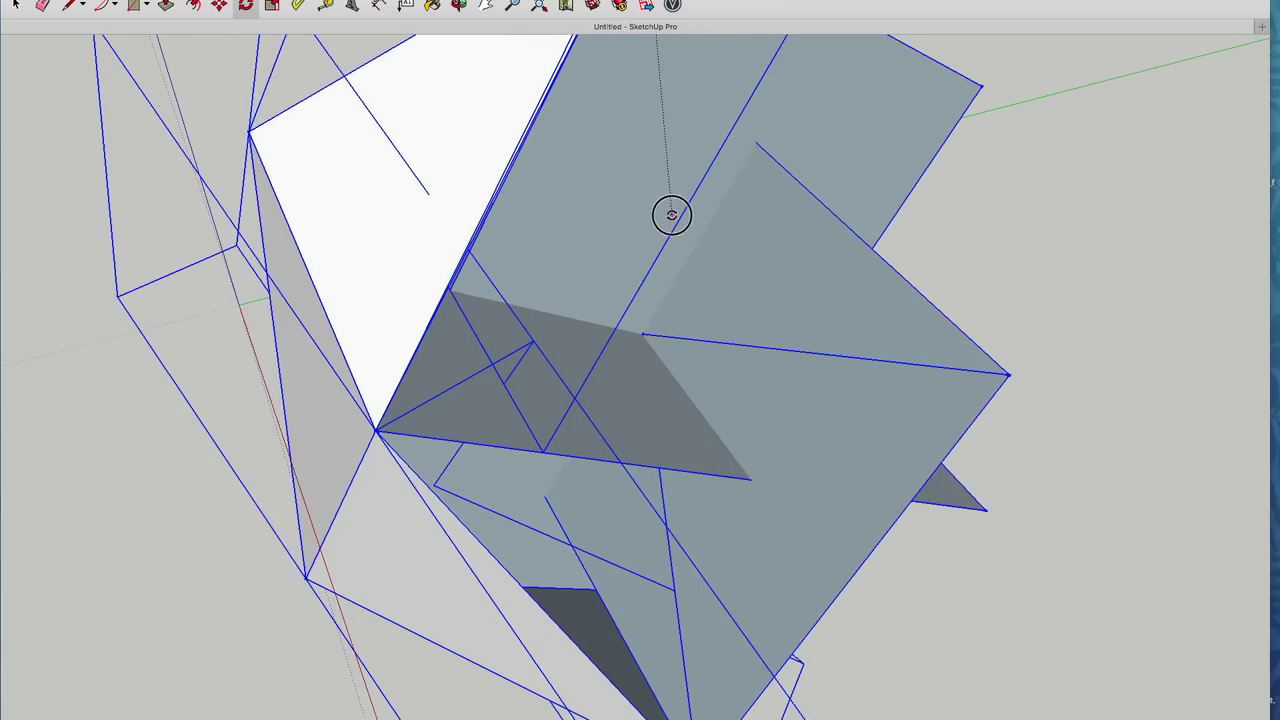
scroll(671, 214, down, 3)
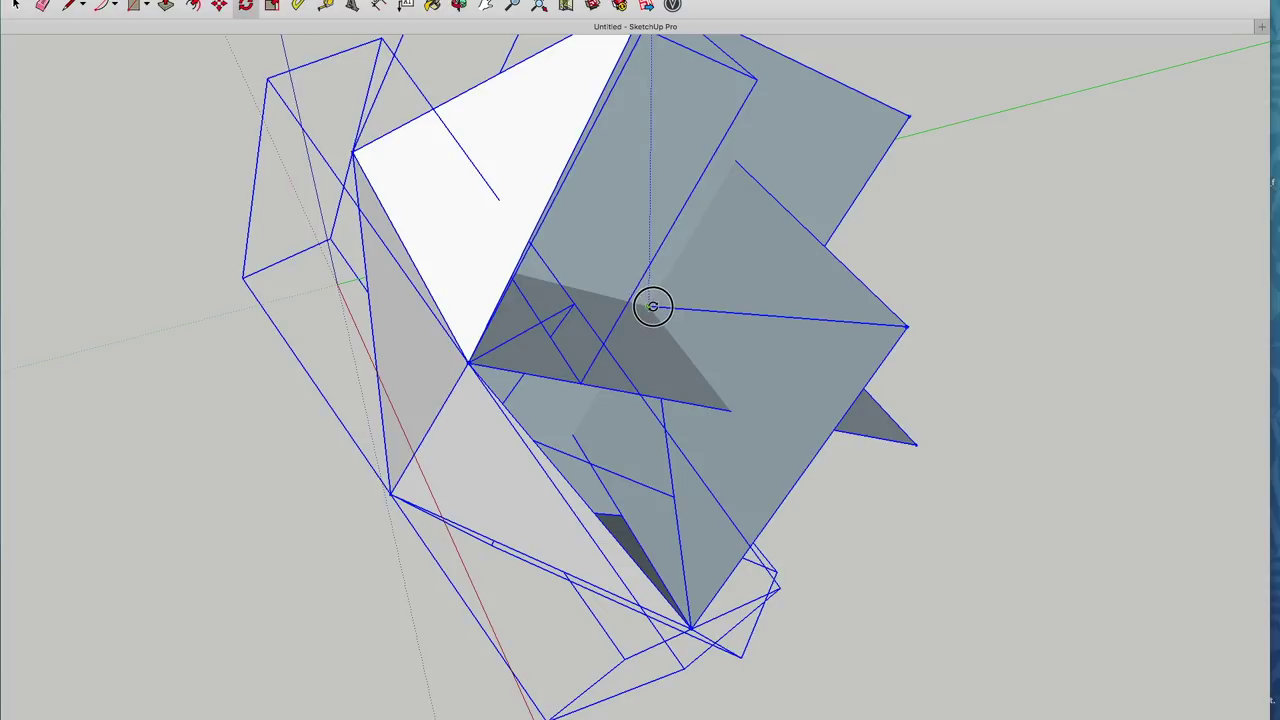
scroll(652, 307, down, 4)
click(650, 148)
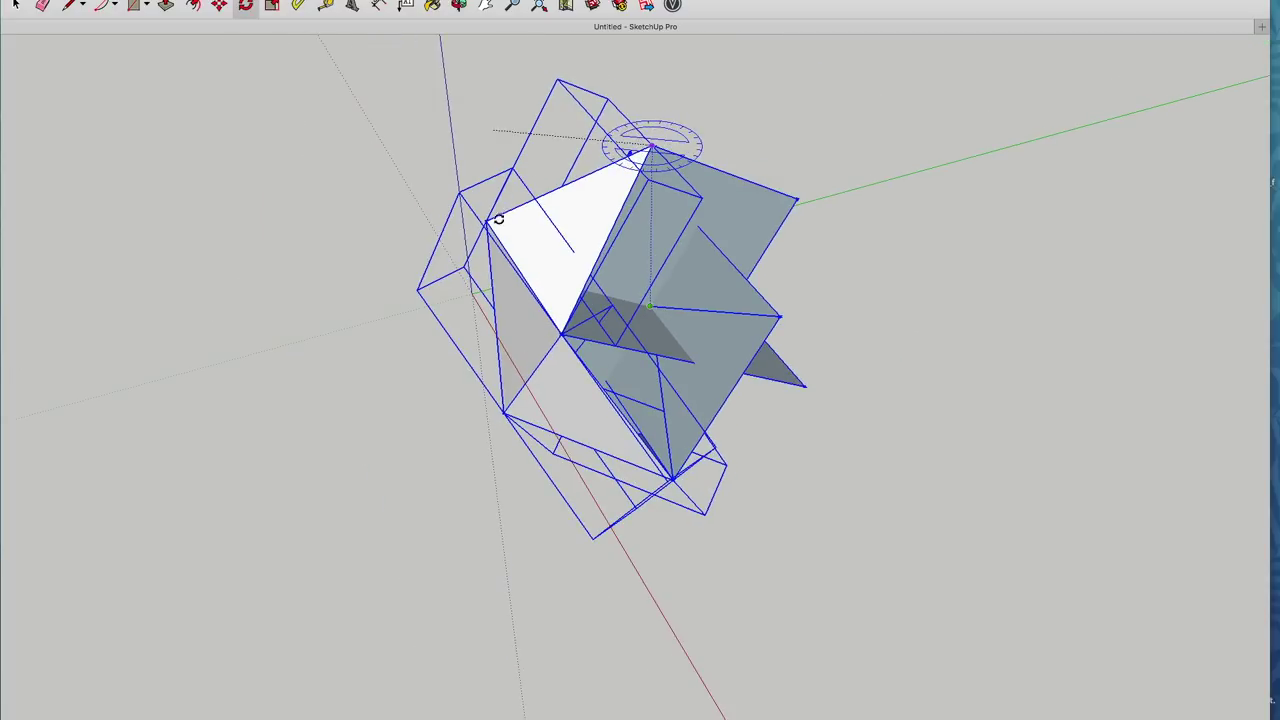
scroll(559, 335, up, 5)
click(562, 332)
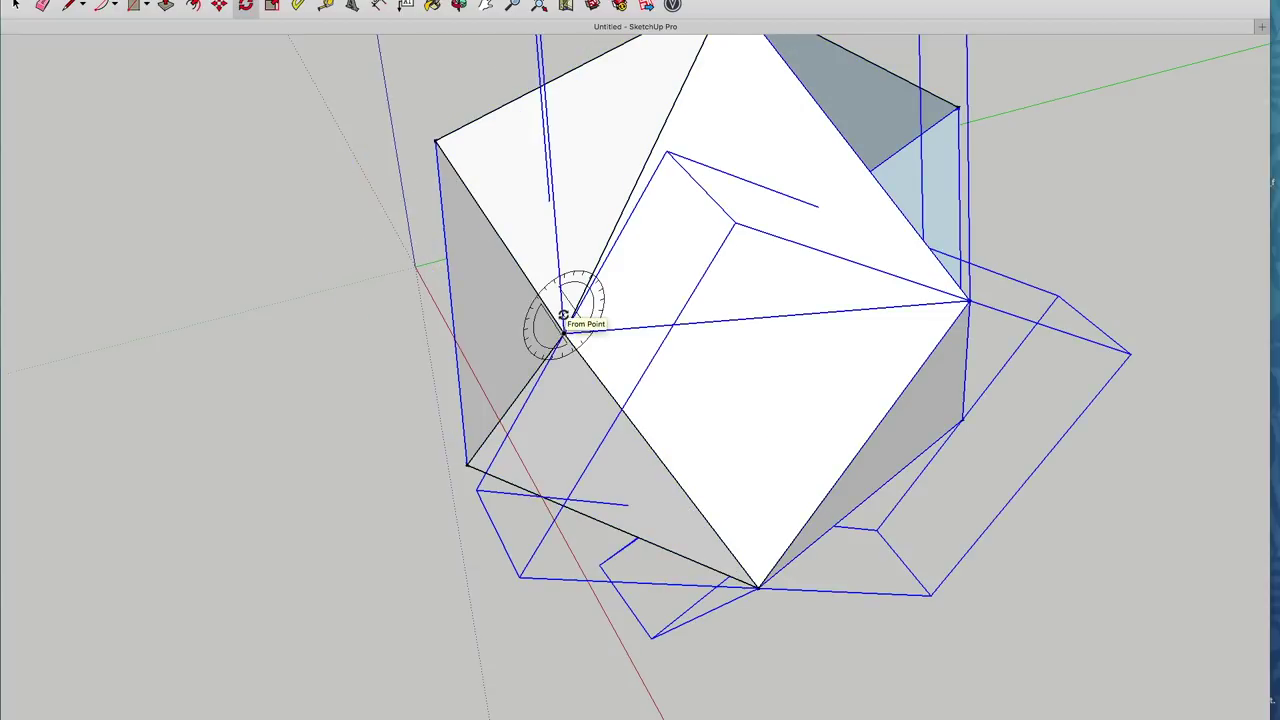
scroll(578, 318, down, 1)
scroll(577, 318, down, 3)
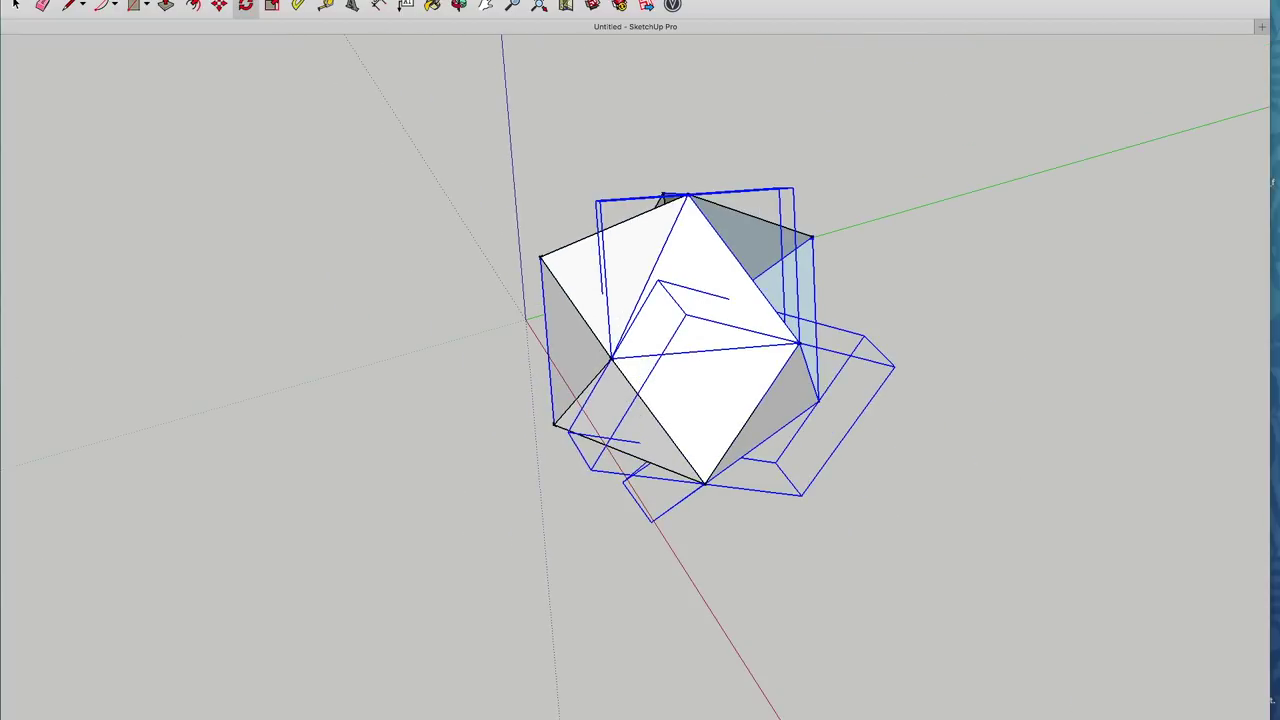
key(Return)
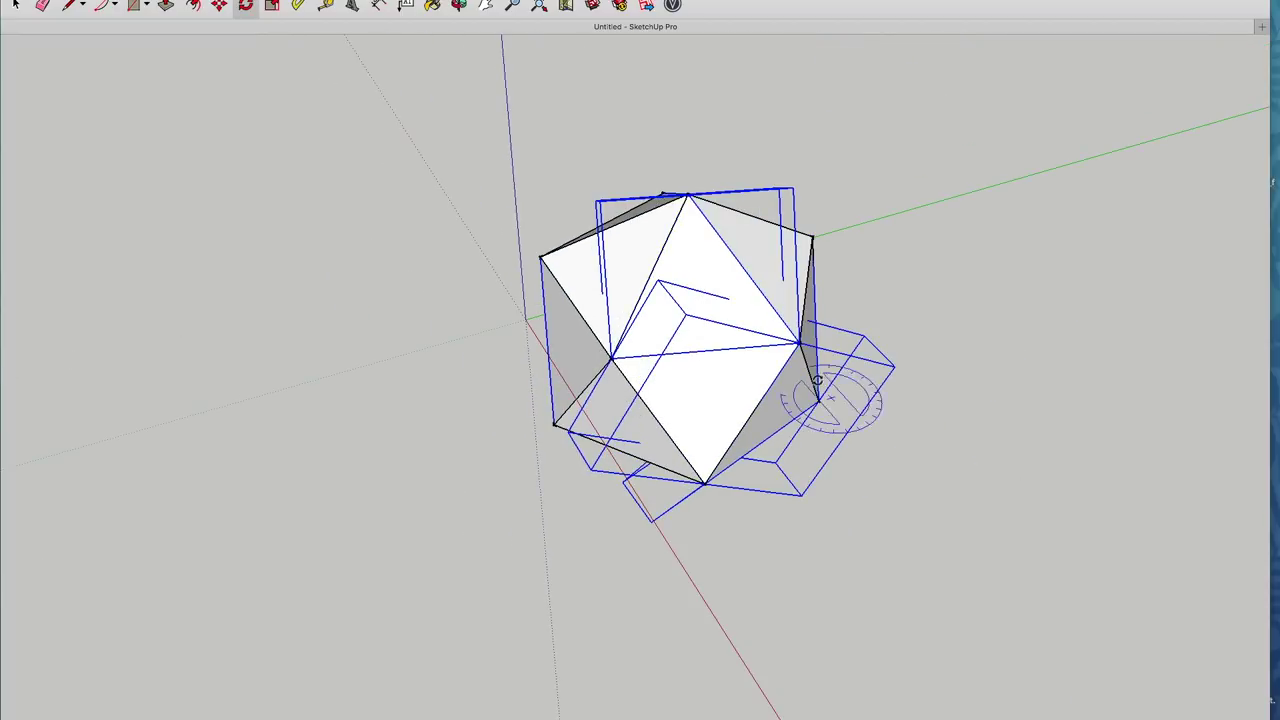
click(15, 5)
click(692, 89)
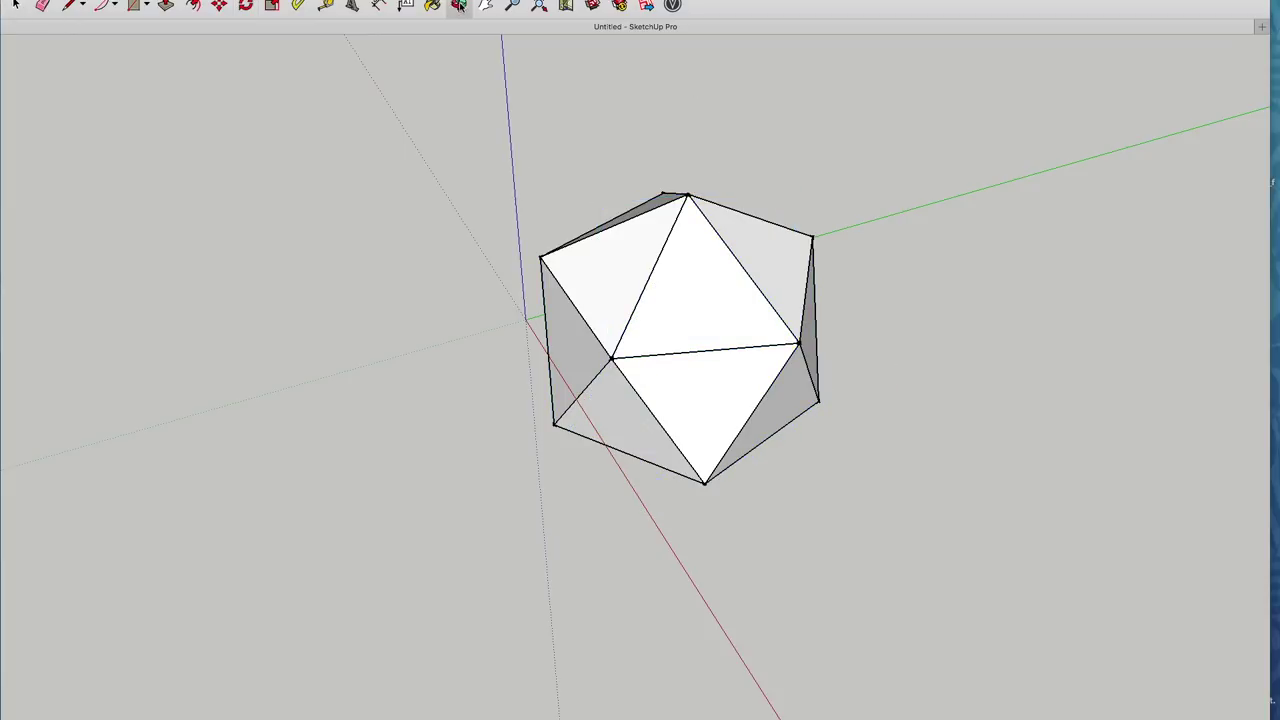
Step: Select the whole icosahedron and place a copy of it beside the original along the green axis
drag(781, 227, 820, 491)
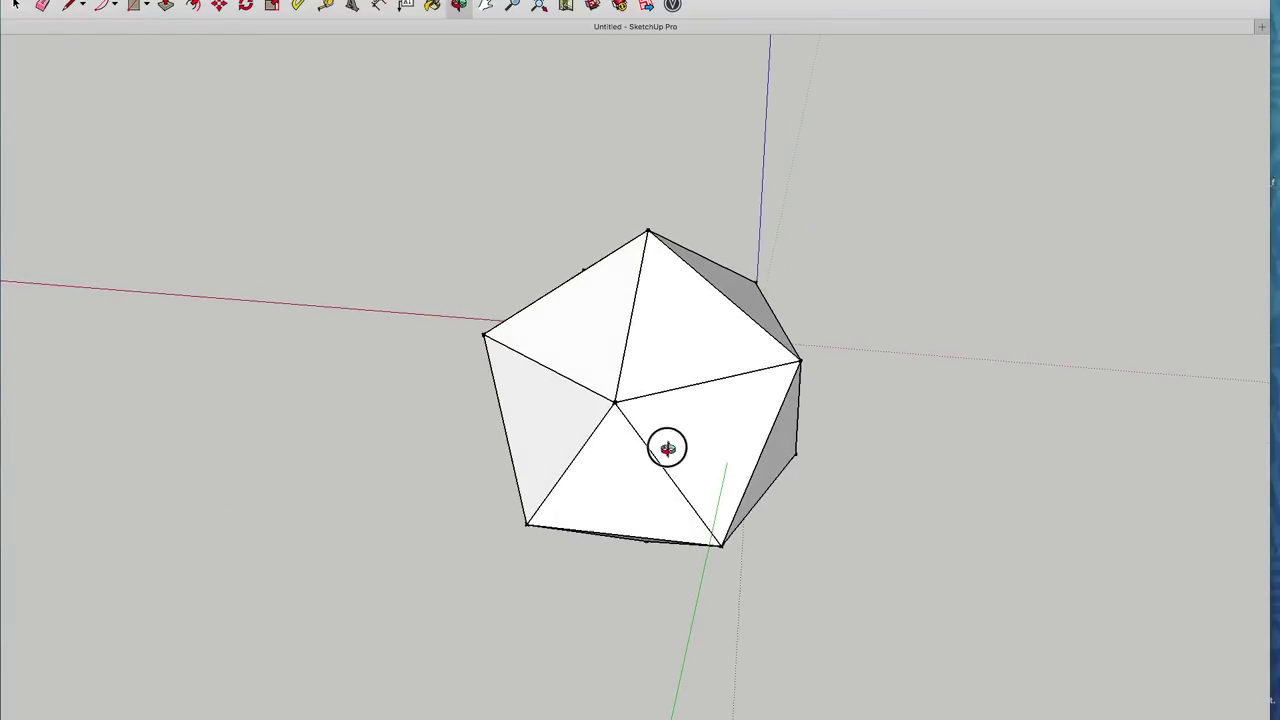
mouse_move(669, 449)
mouse_down()
mouse_move(540, 417)
mouse_move(820, 351)
mouse_move(761, 356)
mouse_move(766, 343)
mouse_move(771, 377)
mouse_move(664, 463)
mouse_up()
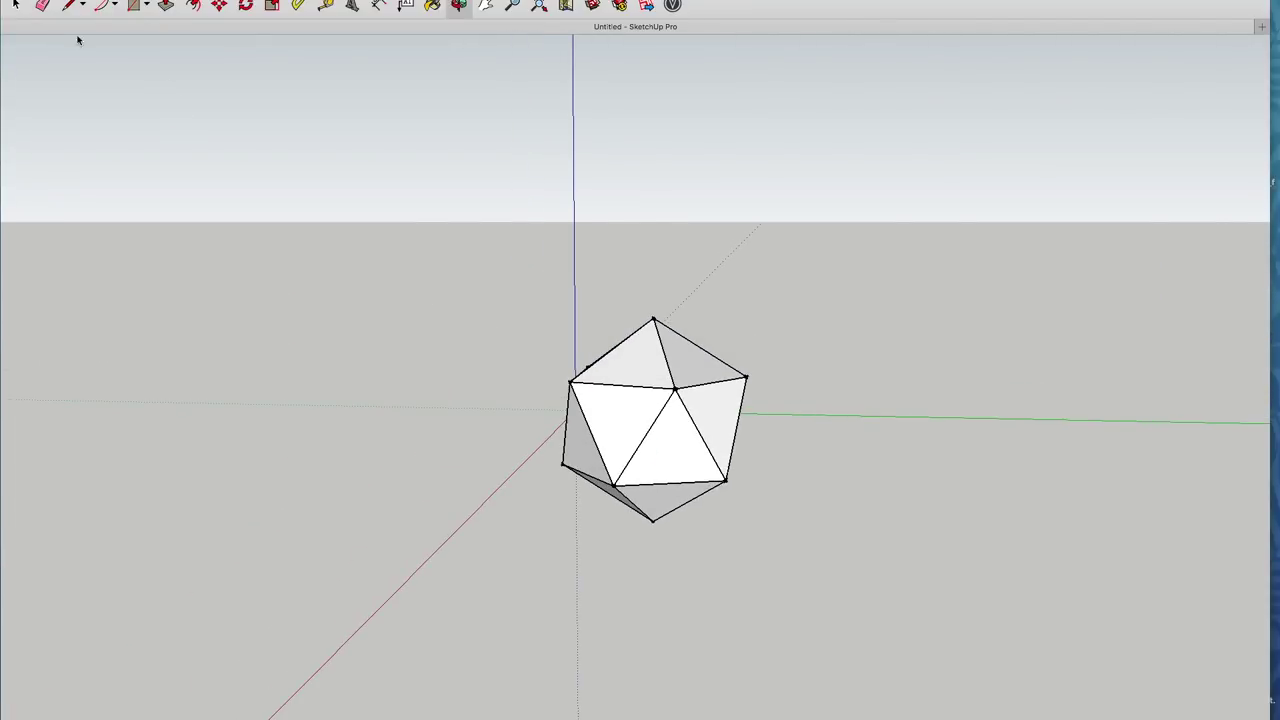
drag(484, 266, 810, 536)
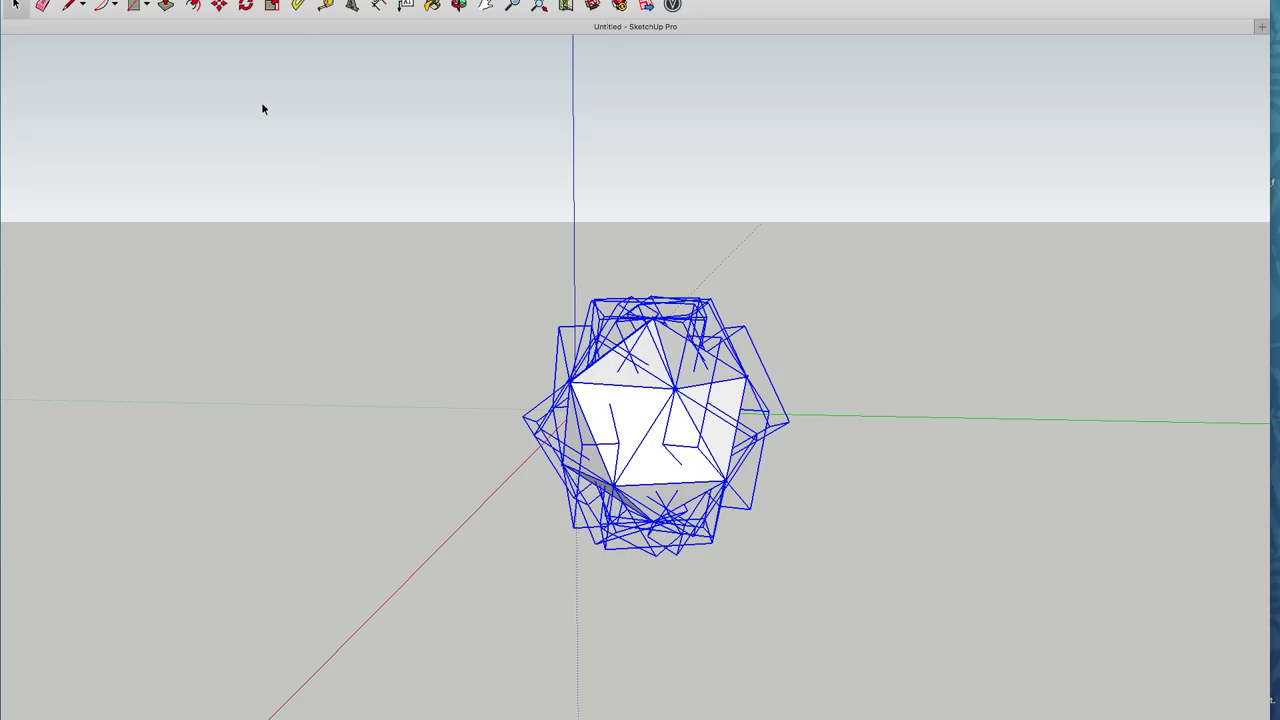
click(219, 6)
alt+click(674, 388)
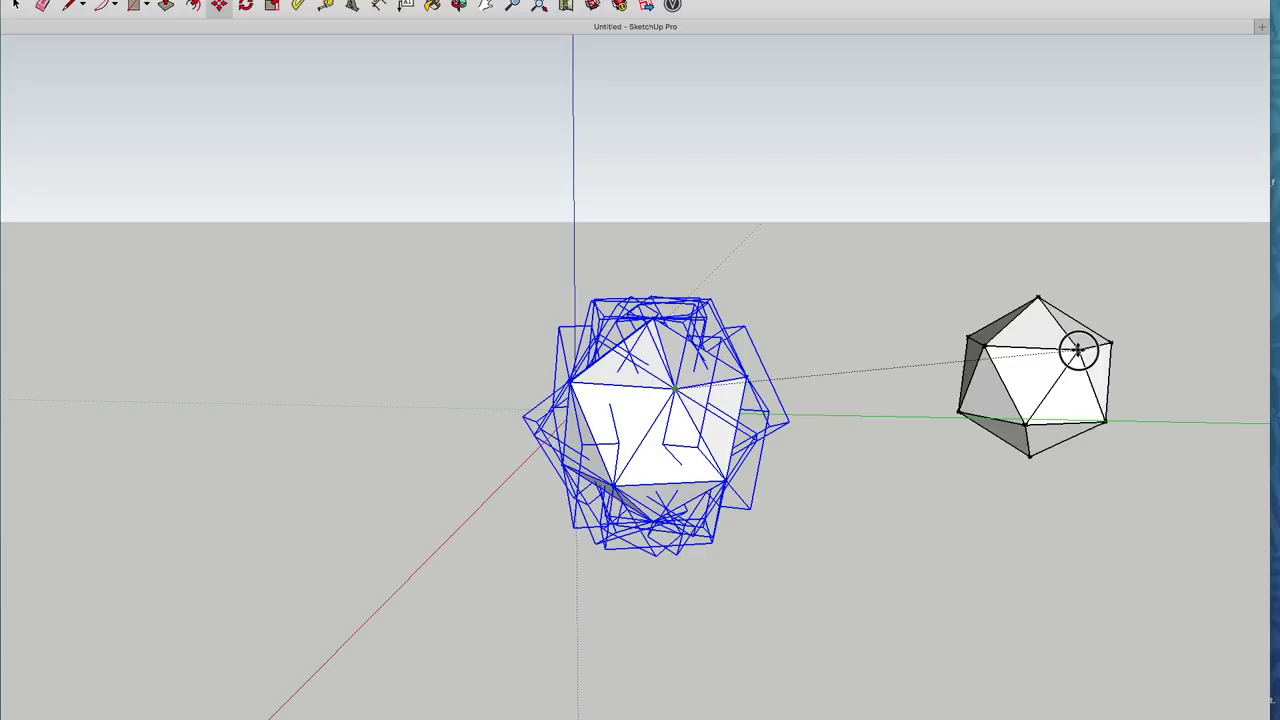
click(1059, 414)
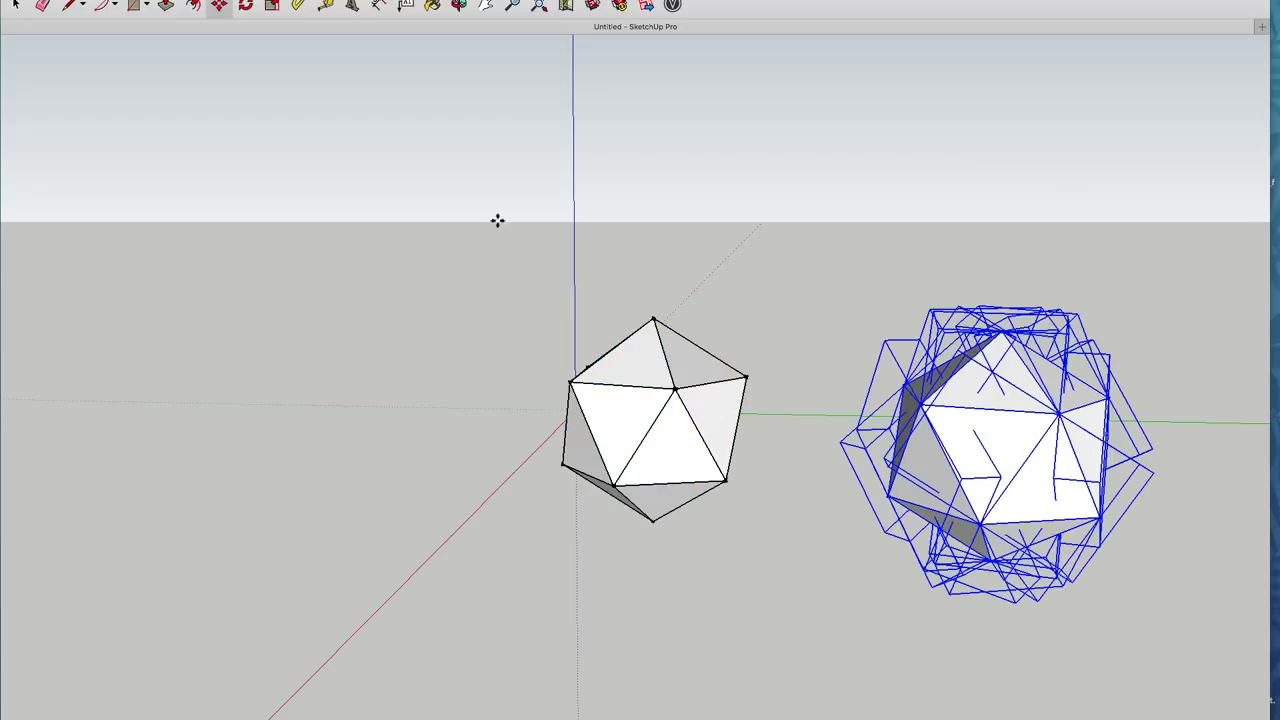
Step: Explode all the components of the copied icosahedron into loose faces and edges, and clear the selection
click(135, 0)
mouse_move(185, 247)
mouse_move(265, 268)
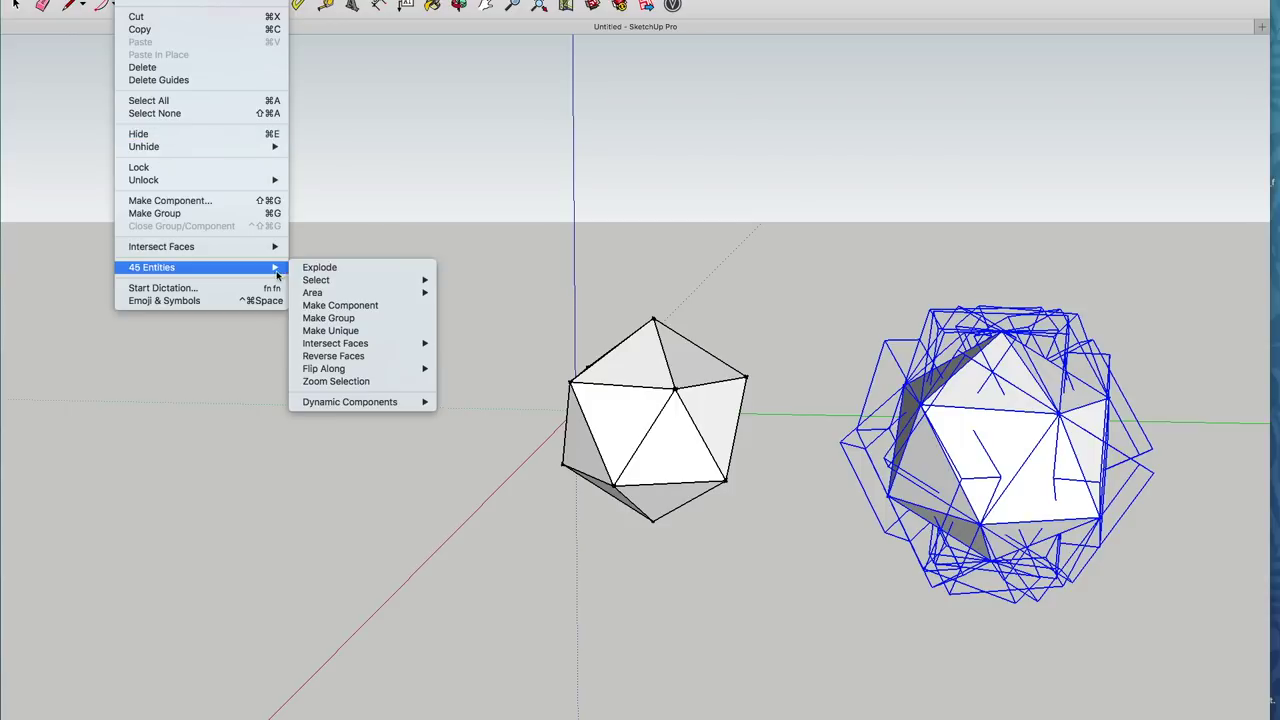
click(320, 268)
scroll(326, 320, down, 3)
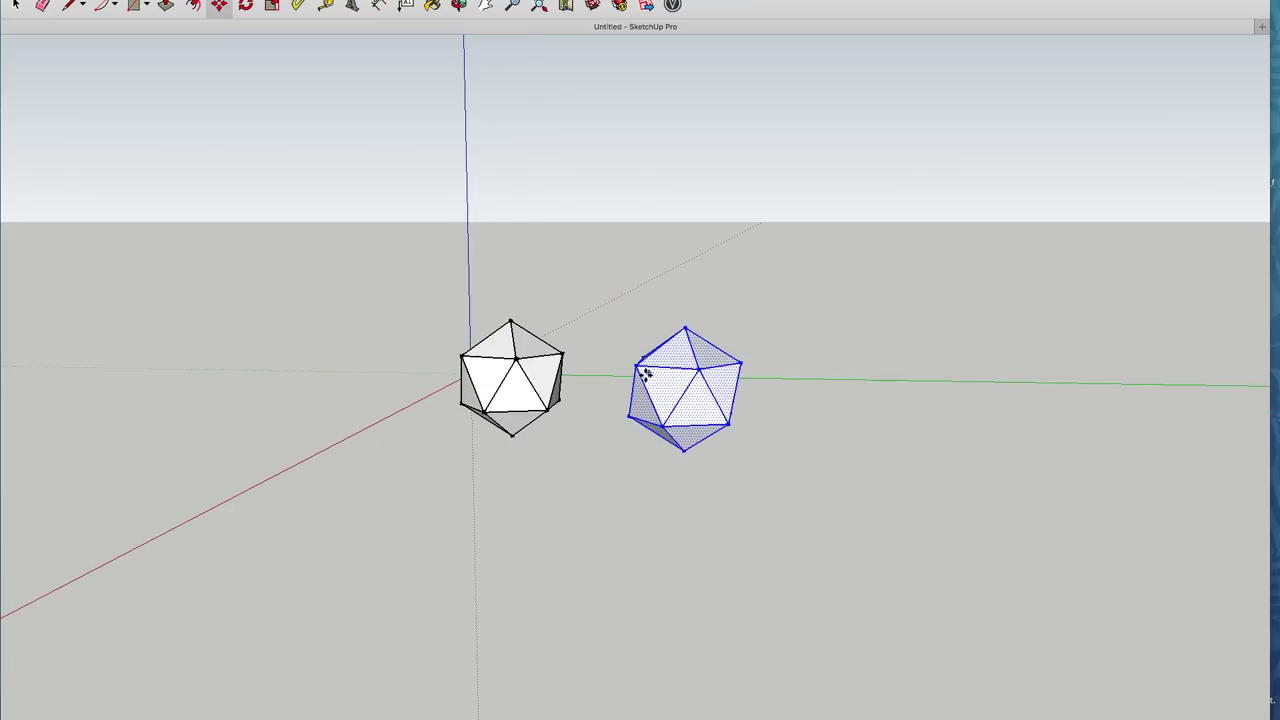
scroll(645, 375, up, 5)
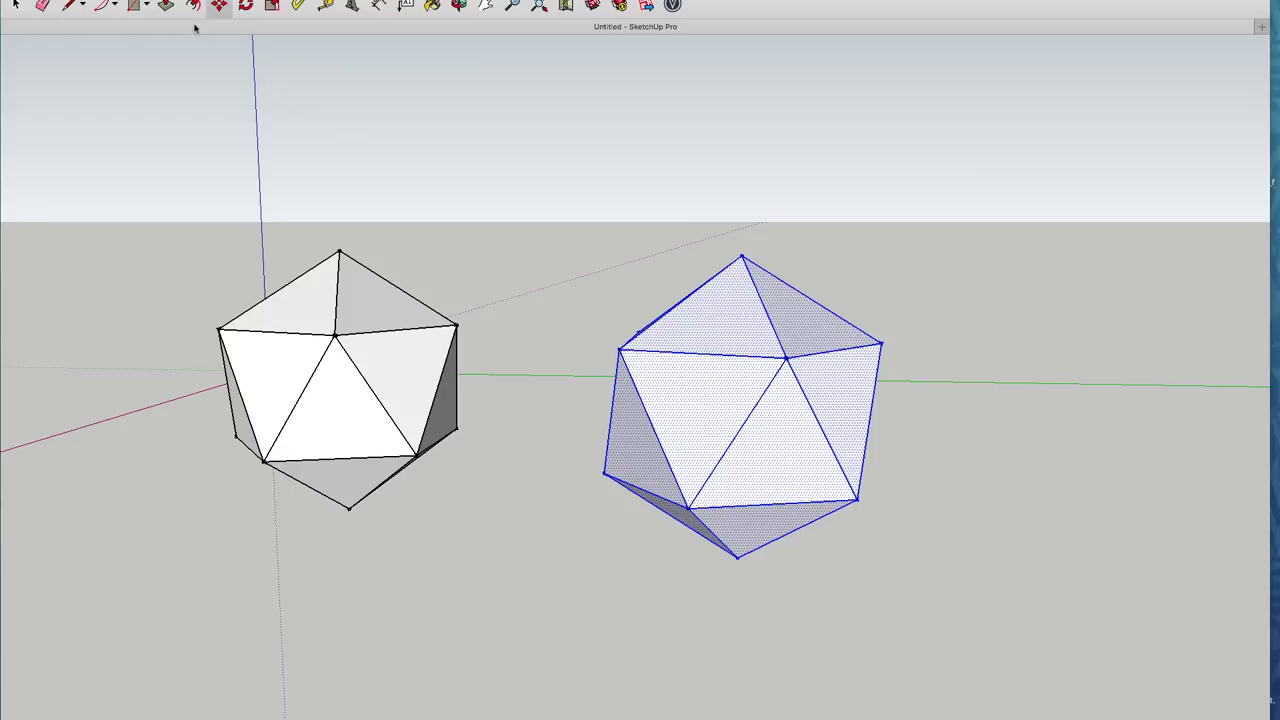
click(18, 5)
click(555, 183)
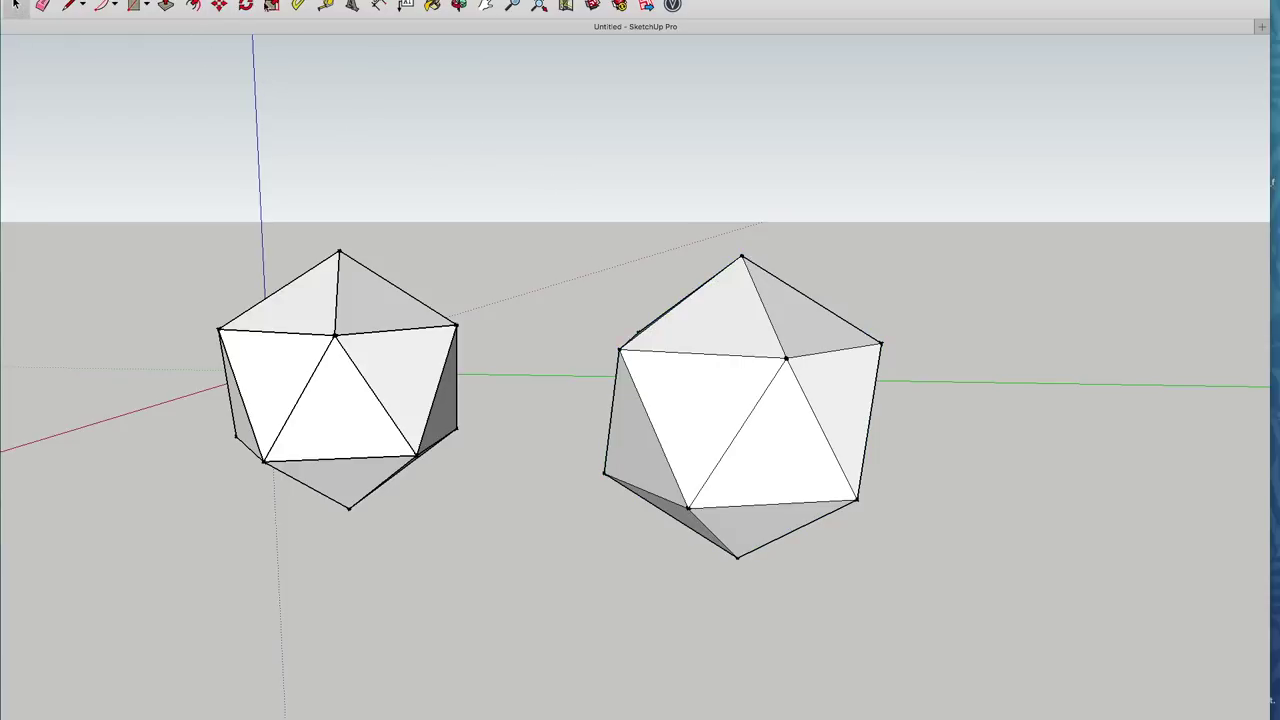
Step: Try moving single upper and side faces of the exploded icosahedron, and revert each move
click(220, 5)
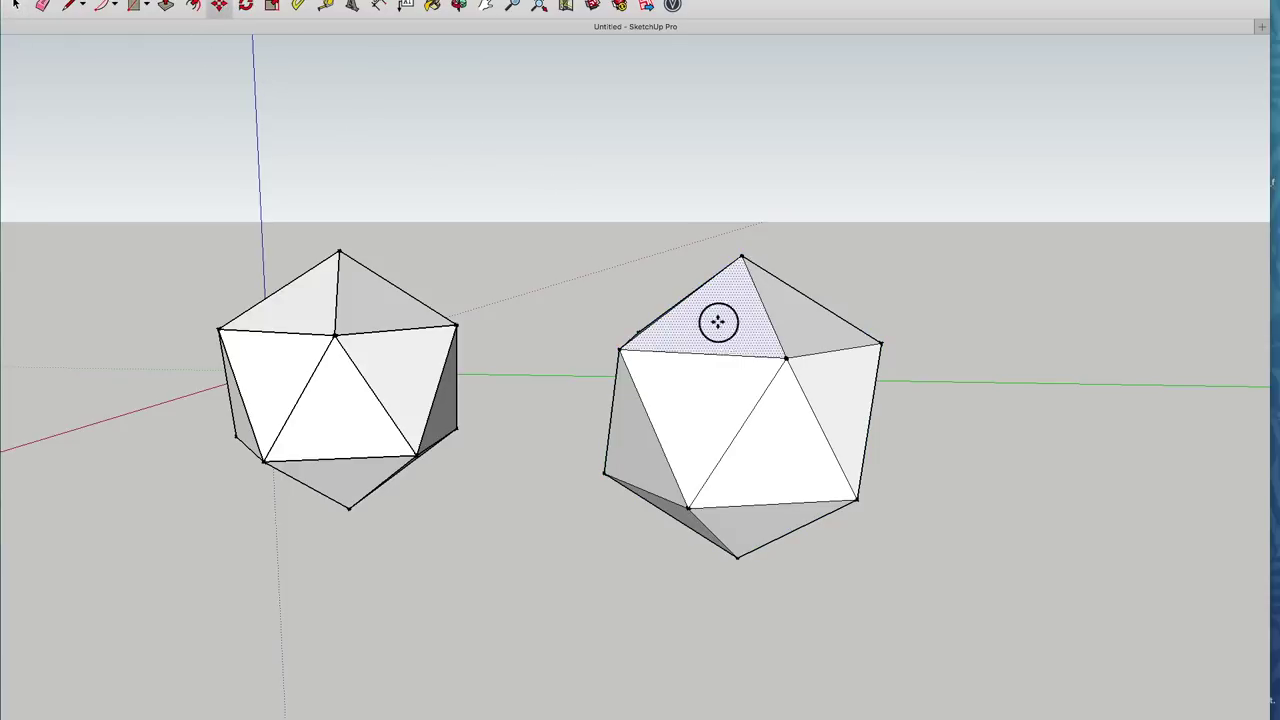
drag(718, 322, 677, 251)
key(super+z)
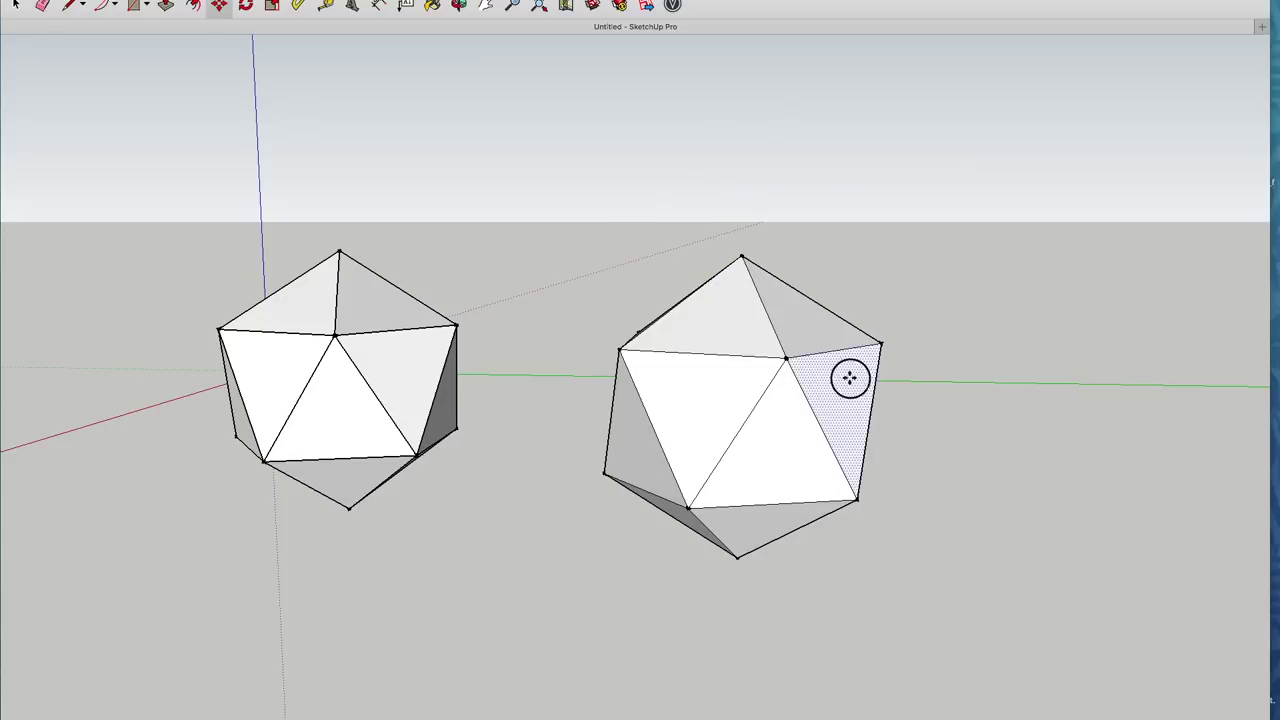
click(849, 378)
key(Escape)
Step: Test moving the central triangular face of the exploded icosahedron from the underside, cancelling each move
click(459, 5)
drag(760, 330, 650, 250)
click(219, 6)
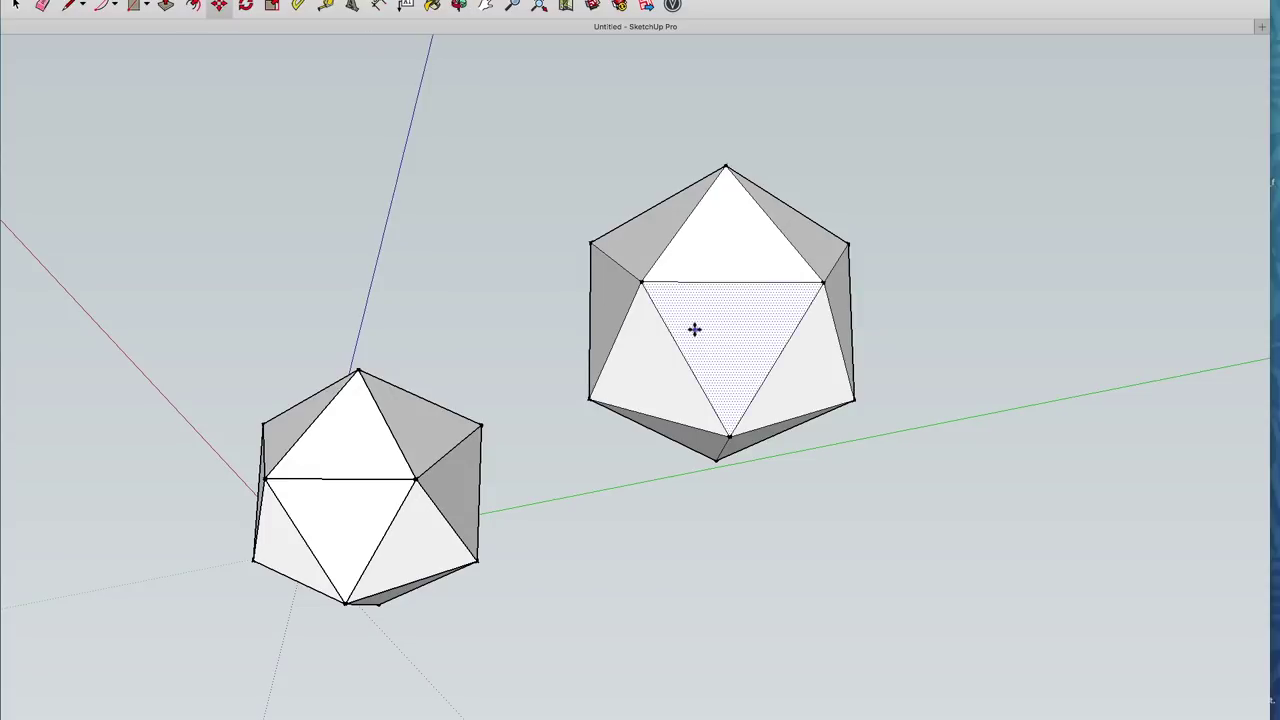
click(691, 328)
key(Escape)
click(726, 350)
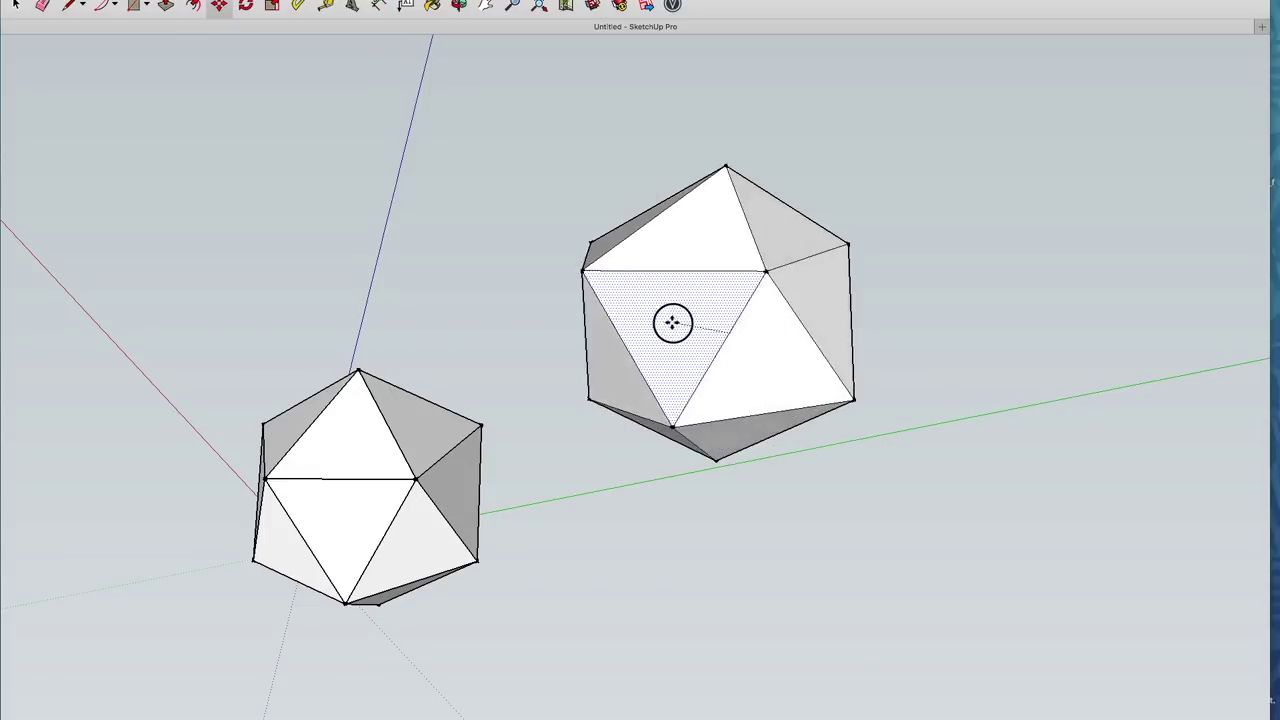
key(Escape)
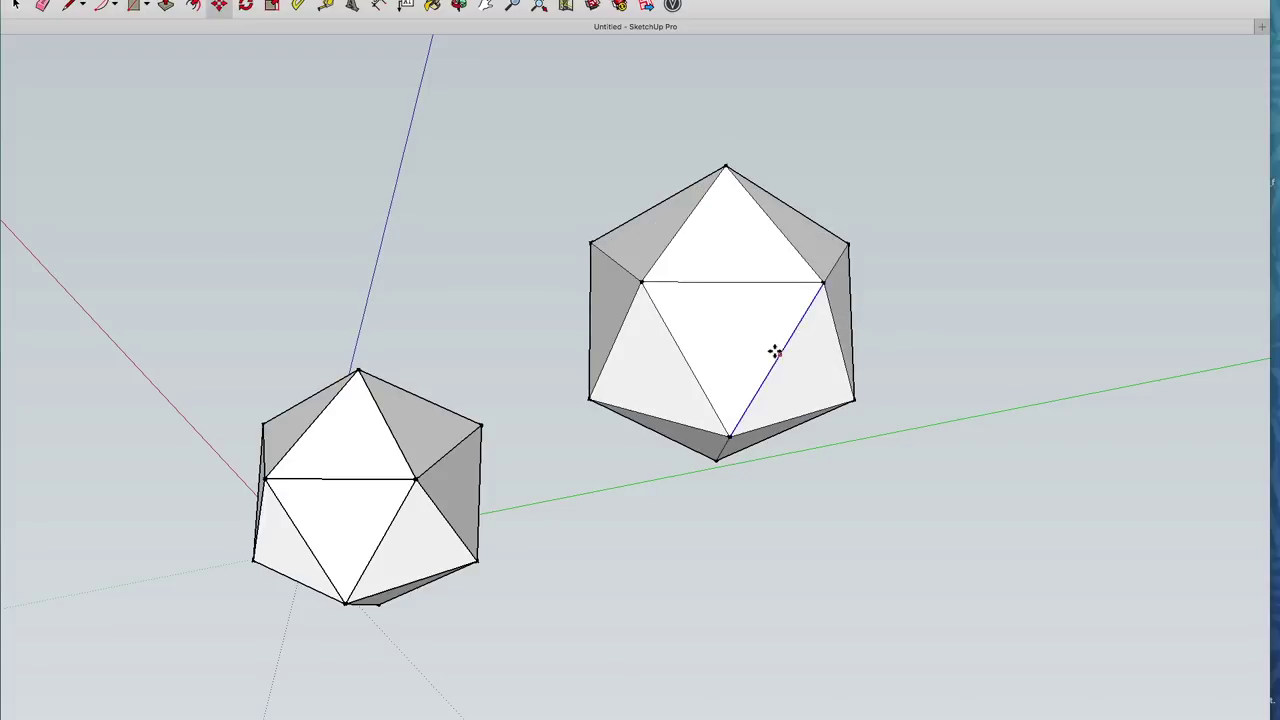
Step: Try another move on the exploded icosahedron from its opposite side and cancel it
click(458, 5)
drag(606, 269, 693, 435)
click(218, 6)
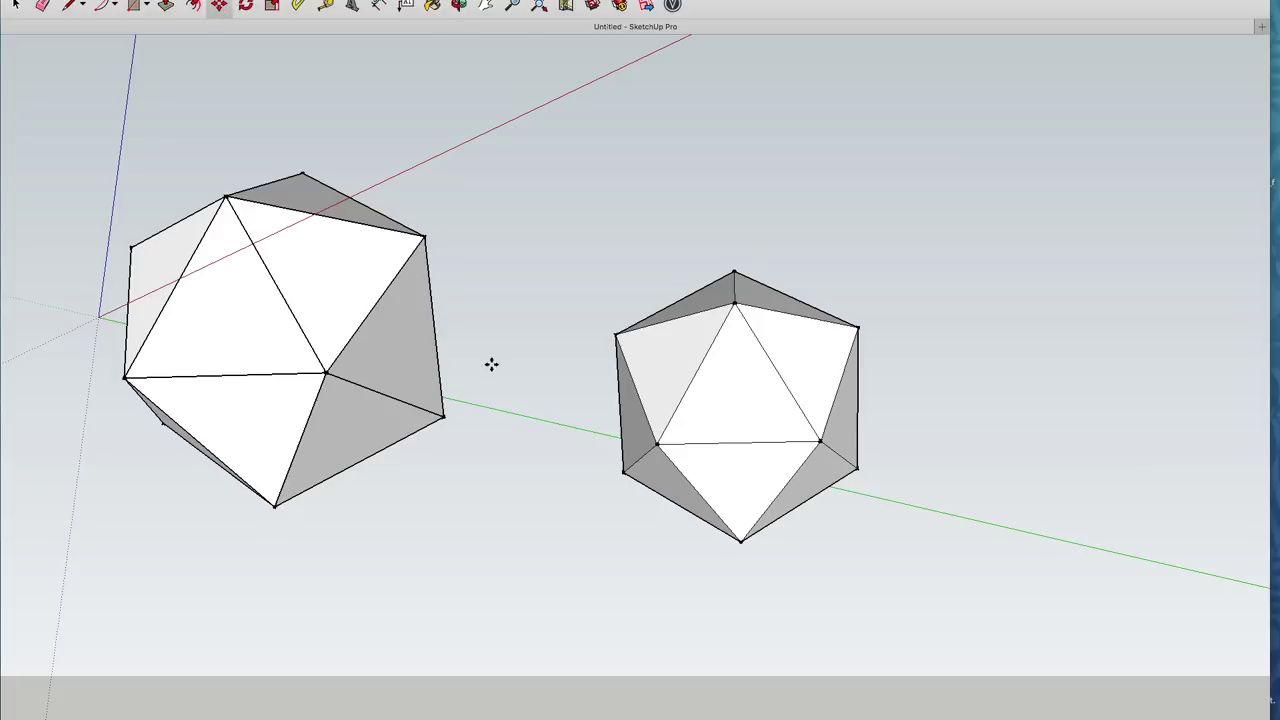
drag(634, 442, 592, 418)
key(Escape)
click(459, 5)
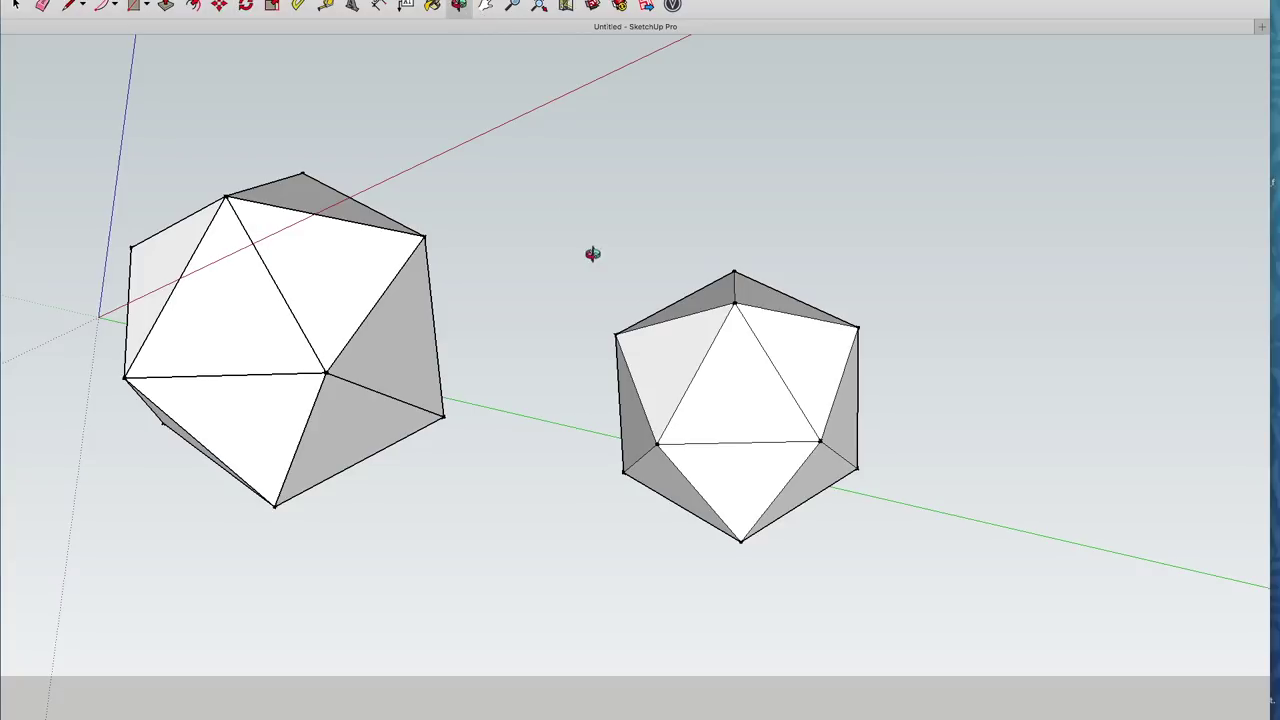
drag(593, 254, 323, 442)
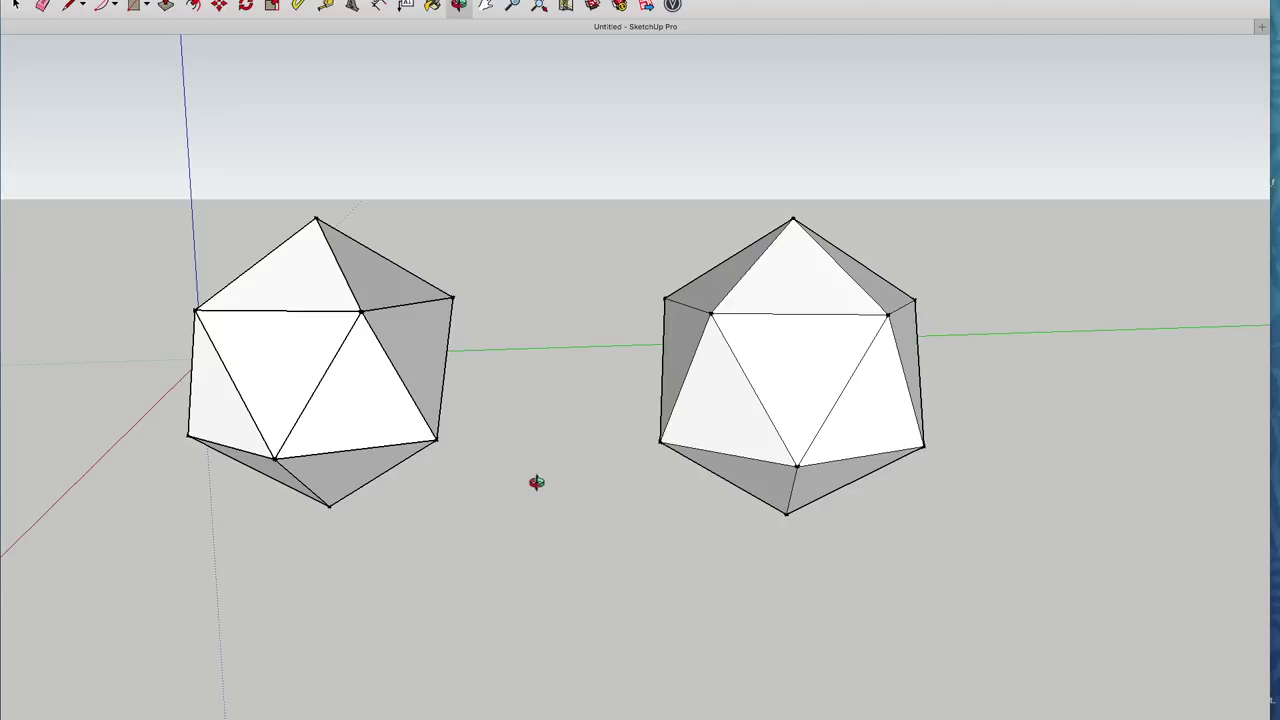
scroll(537, 483, down, 2)
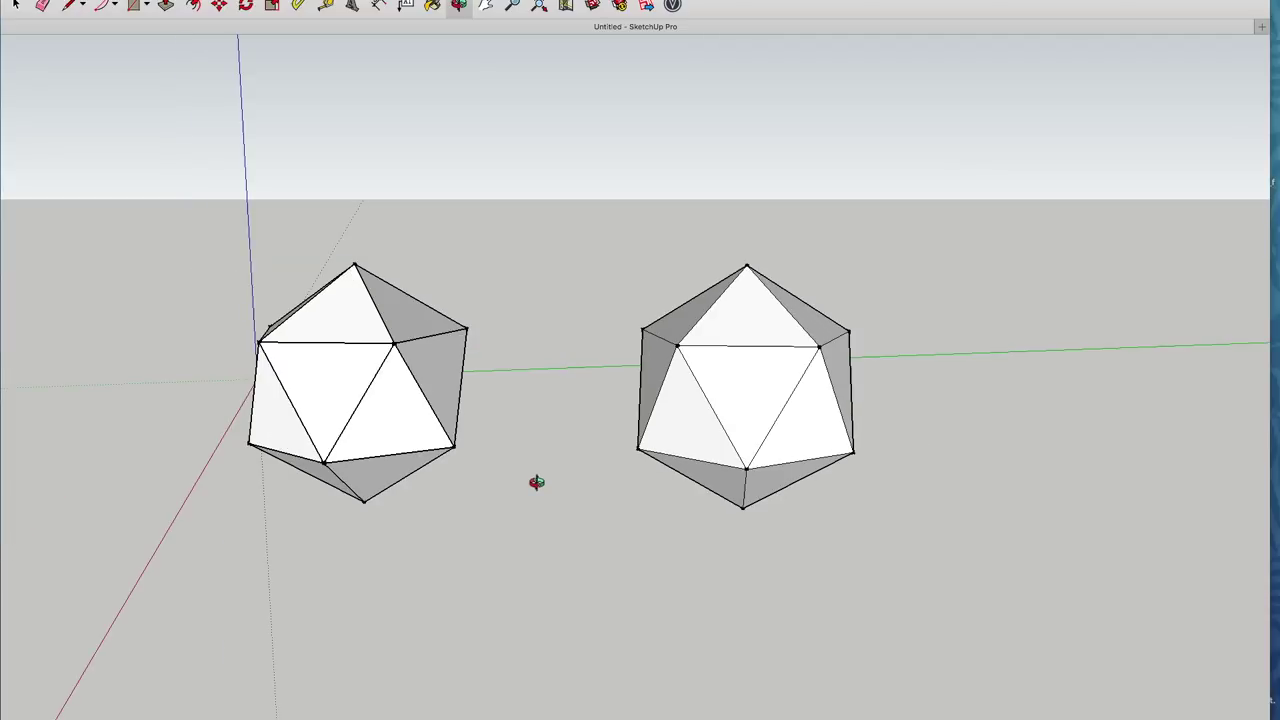